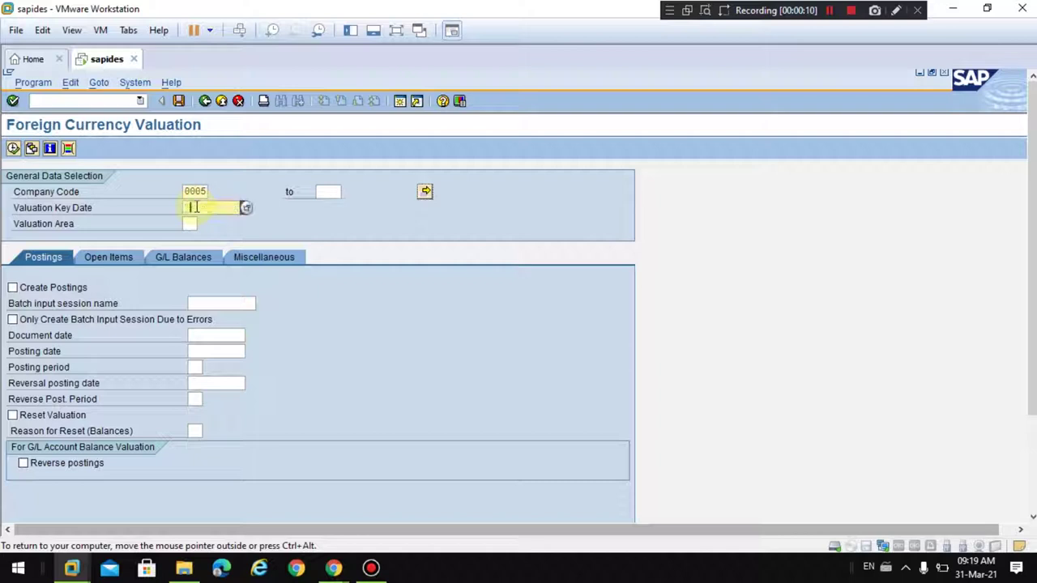
# Step: Set the valuation key date to 30.09.2020 and the valuation area to IF
pyautogui.click(189, 221)
pyautogui.press('BackSpace')
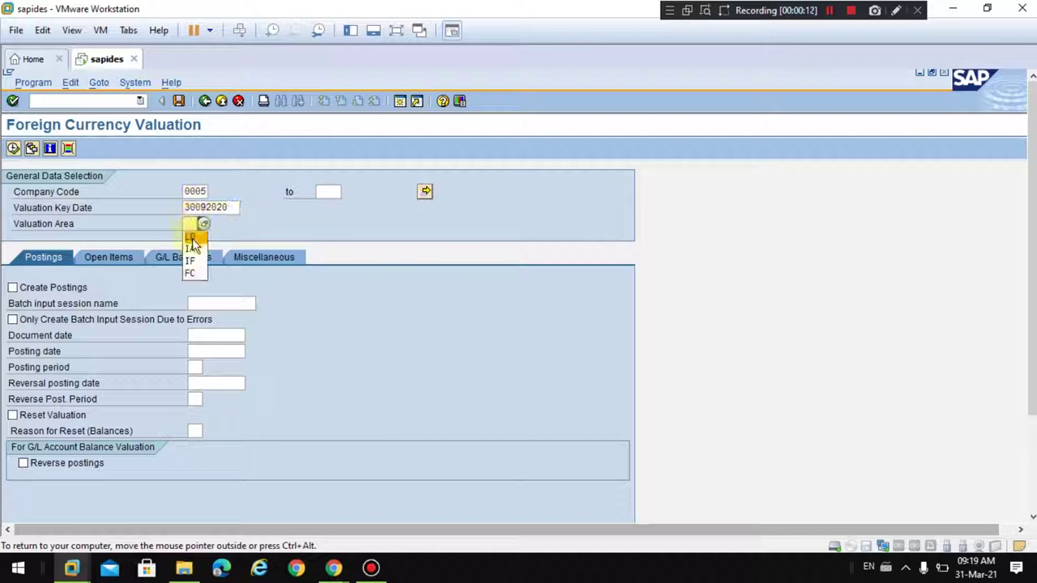
pyautogui.click(193, 261)
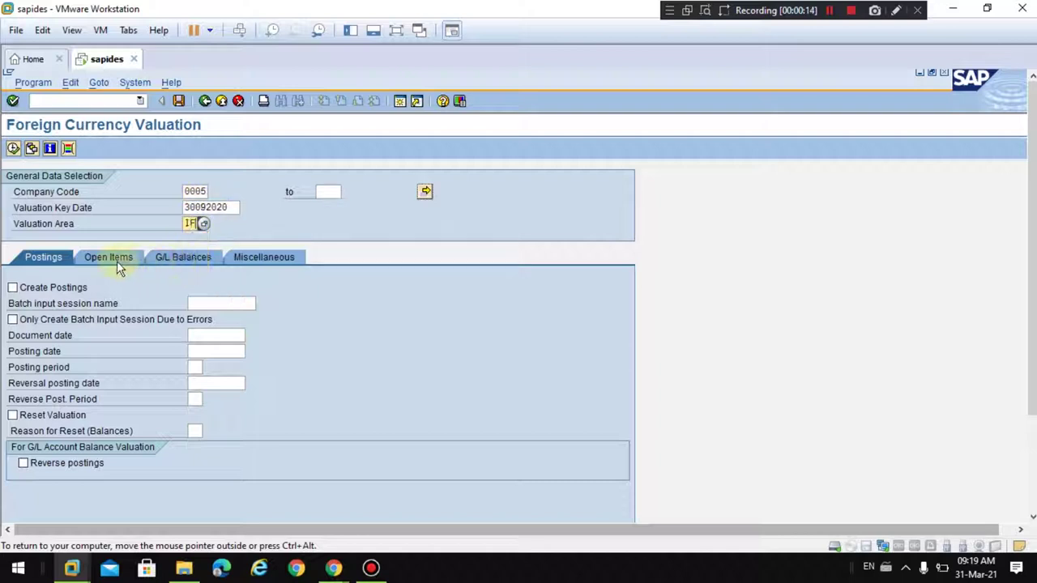
# Step: Include both vendor open items and customer open items in the valuation and execute the report
pyautogui.click(115, 257)
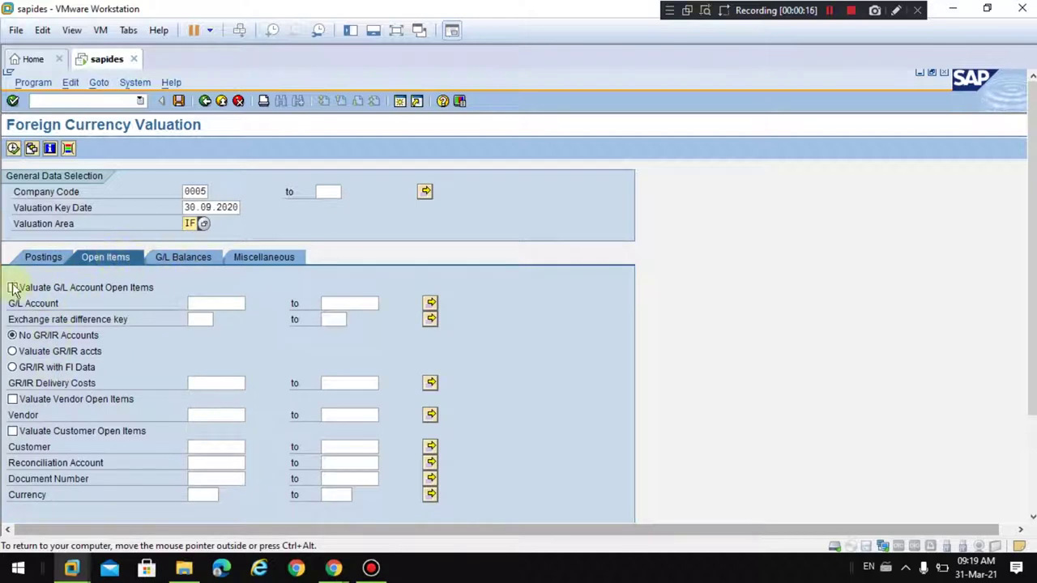
pyautogui.click(37, 260)
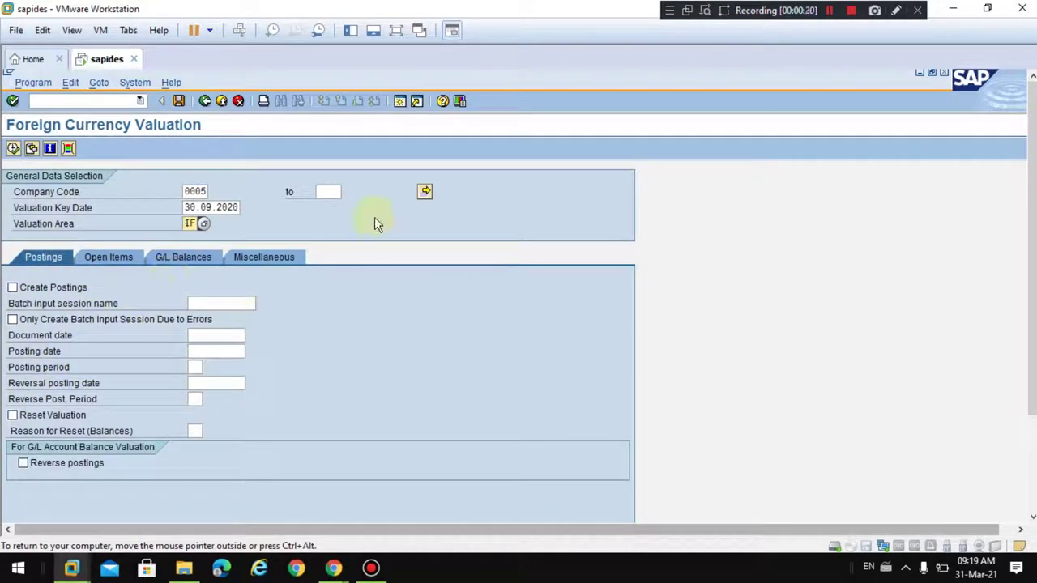
pyautogui.click(121, 258)
pyautogui.click(41, 400)
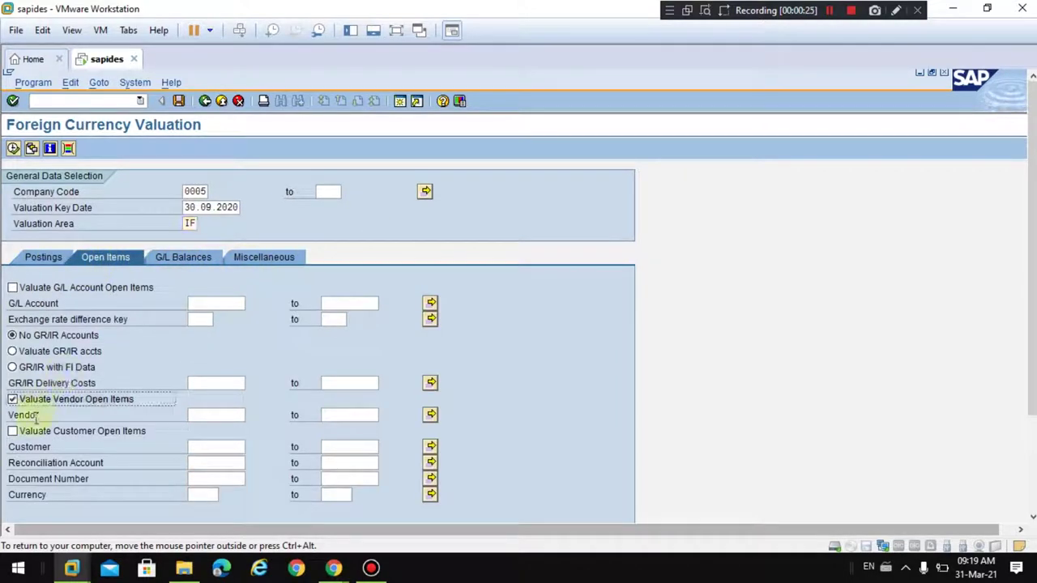
pyautogui.click(13, 432)
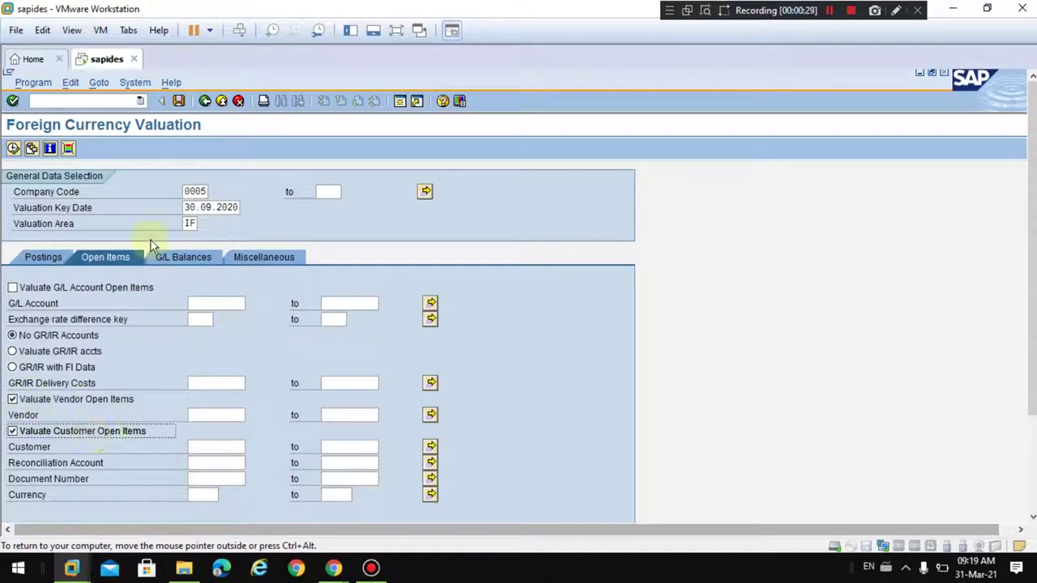
pyautogui.click(13, 149)
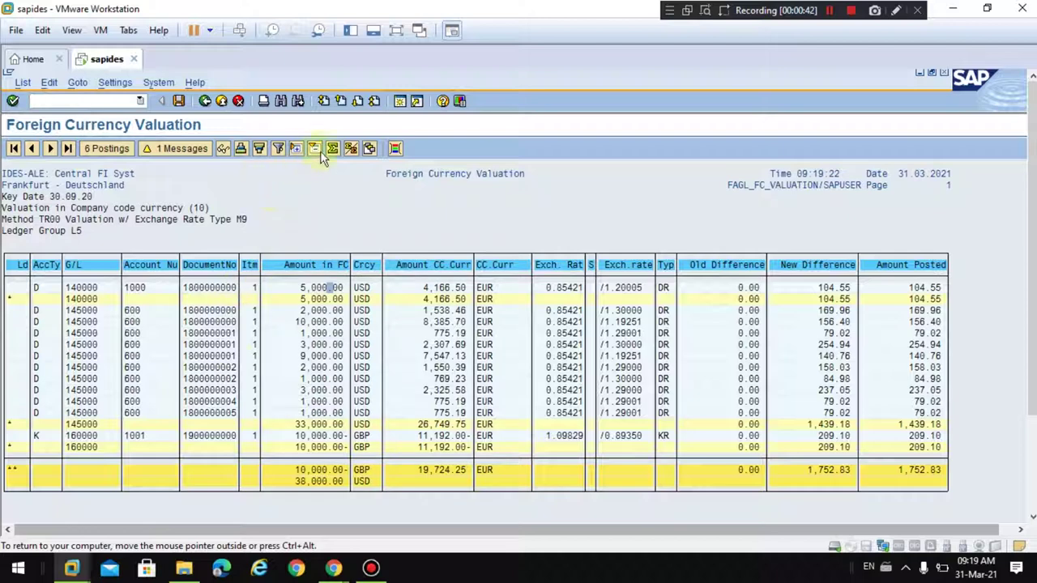
# Step: Apply the saved layout /FX Forex Valuation to the valuation list
pyautogui.click(75, 84)
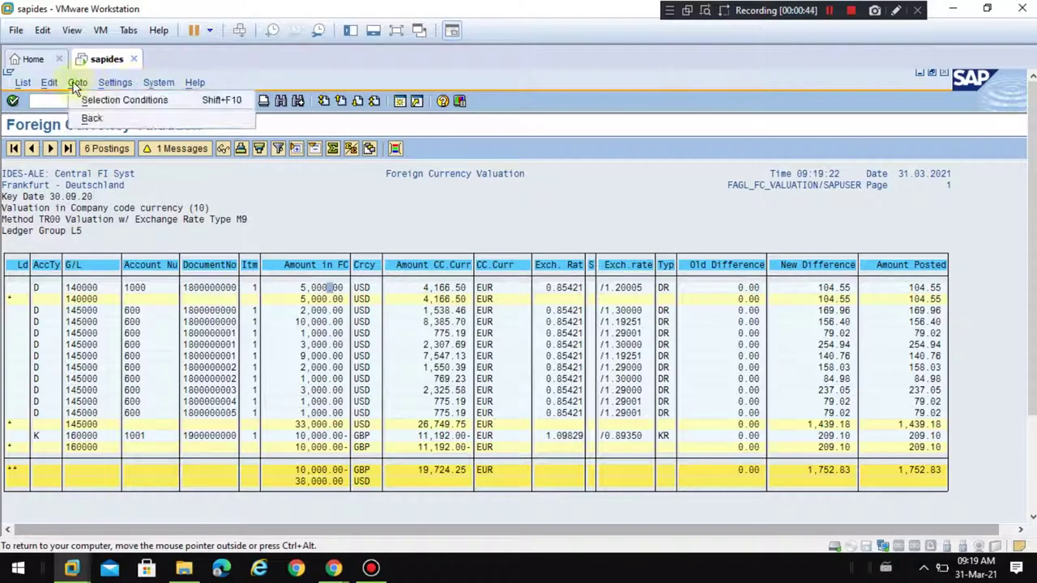
pyautogui.moveTo(142, 118)
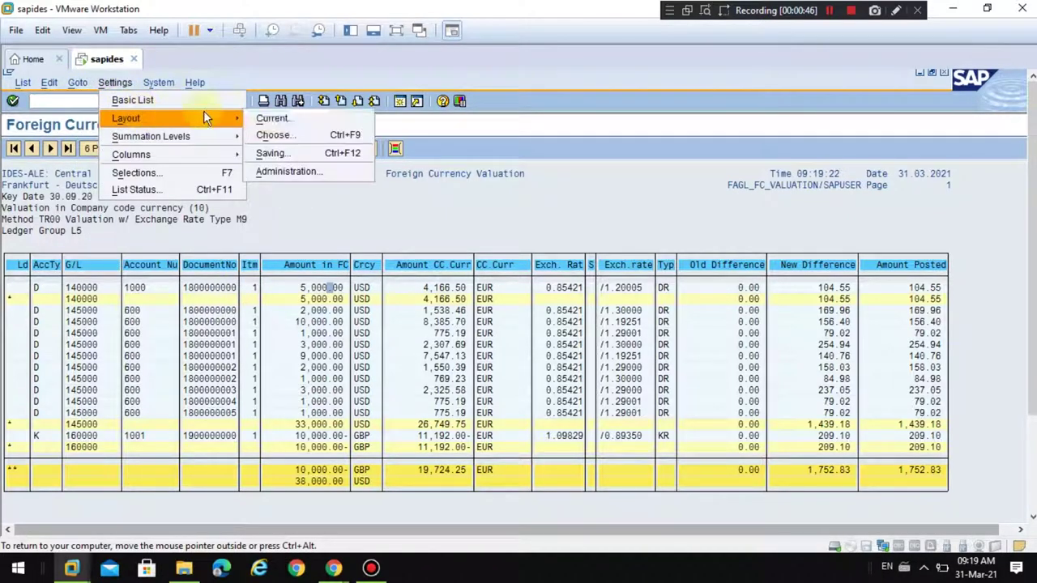
pyautogui.click(276, 133)
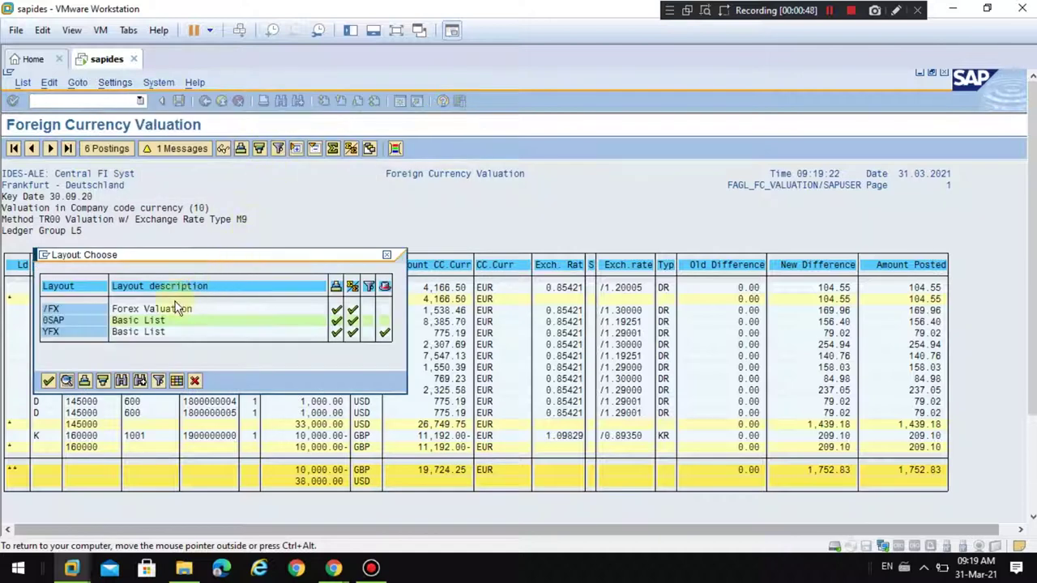
pyautogui.doubleClick(89, 317)
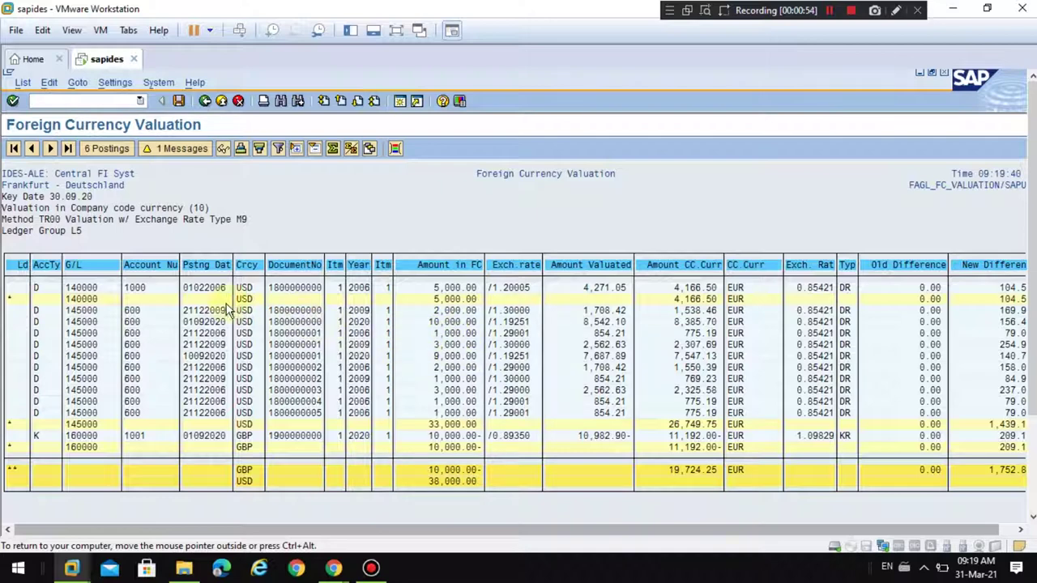
# Step: Set the Posting Date column's length to 11 in the current list layout and apply it
pyautogui.click(368, 150)
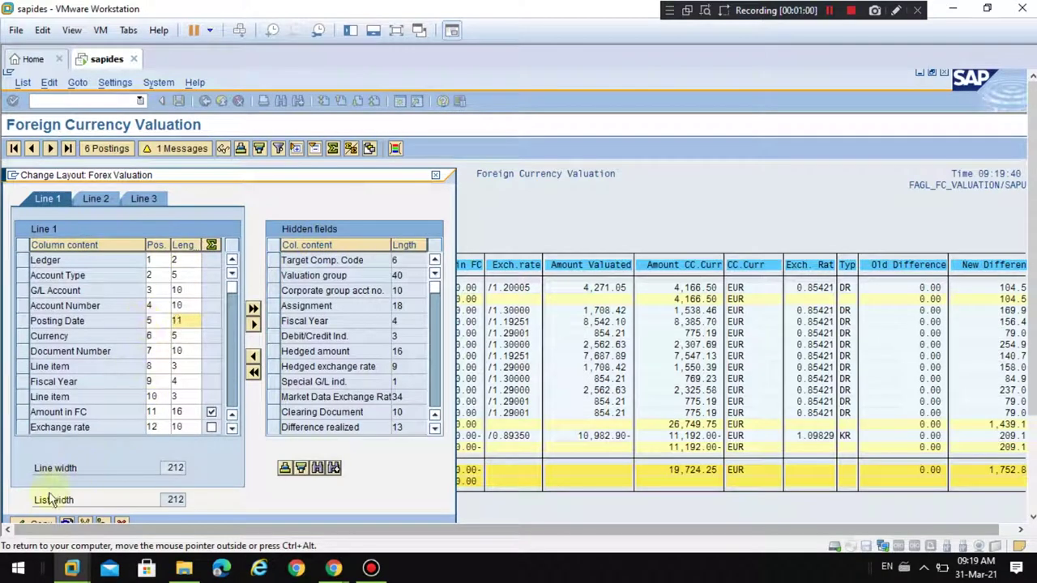
pyautogui.moveTo(234, 182); pyautogui.dragTo(329, 112)
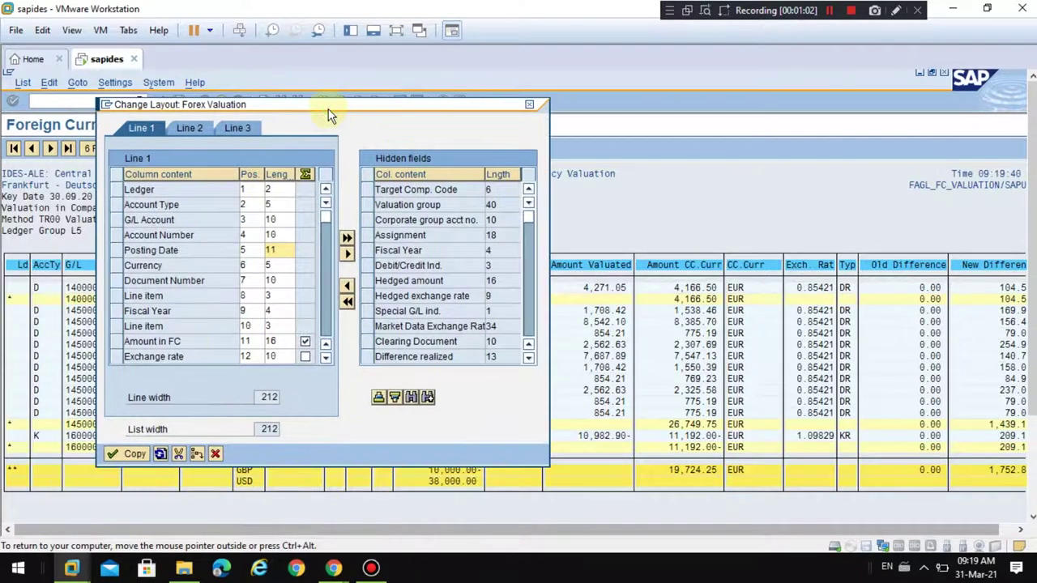
pyautogui.click(130, 453)
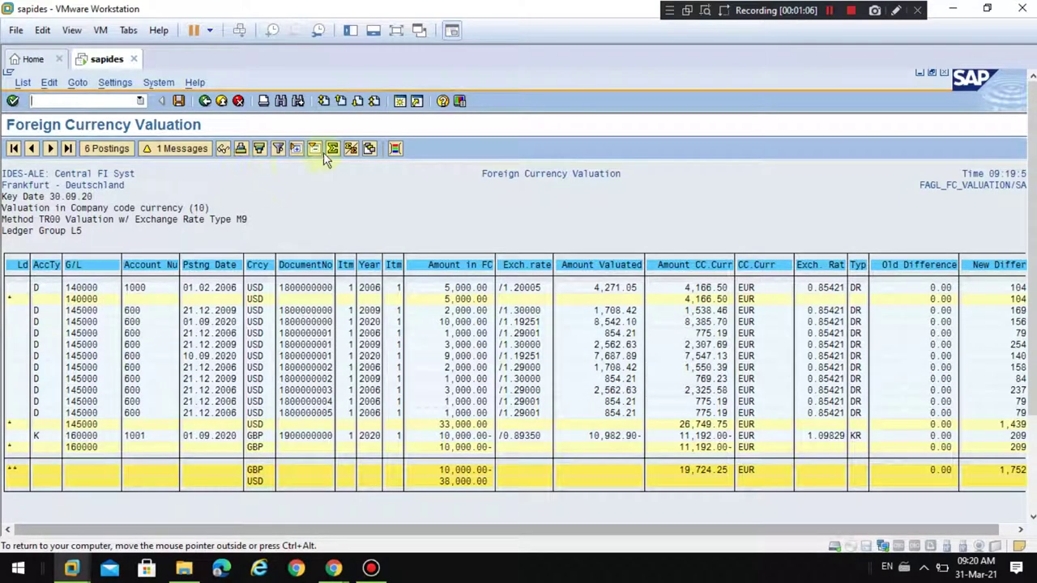
# Step: Set the CC.Curr column's length to 3 in the current list layout and apply it
pyautogui.click(350, 151)
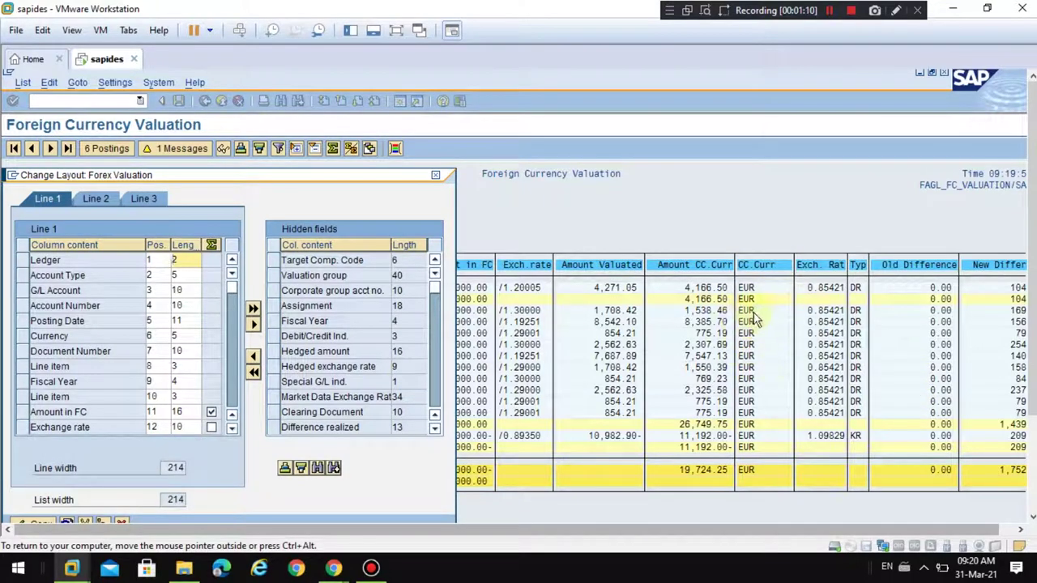
pyautogui.scroll(-1, 193, 391)
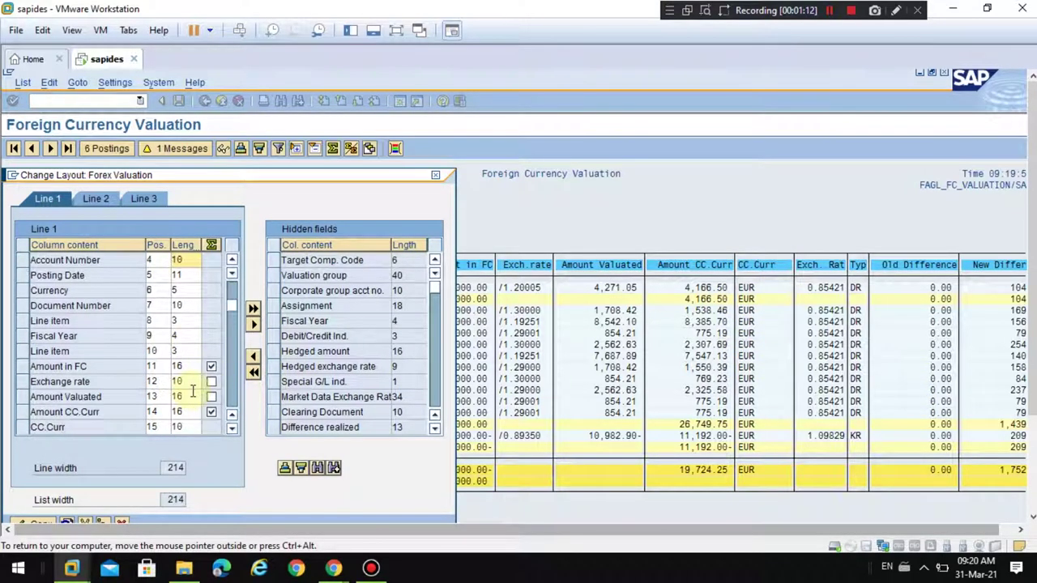
pyautogui.click(180, 427)
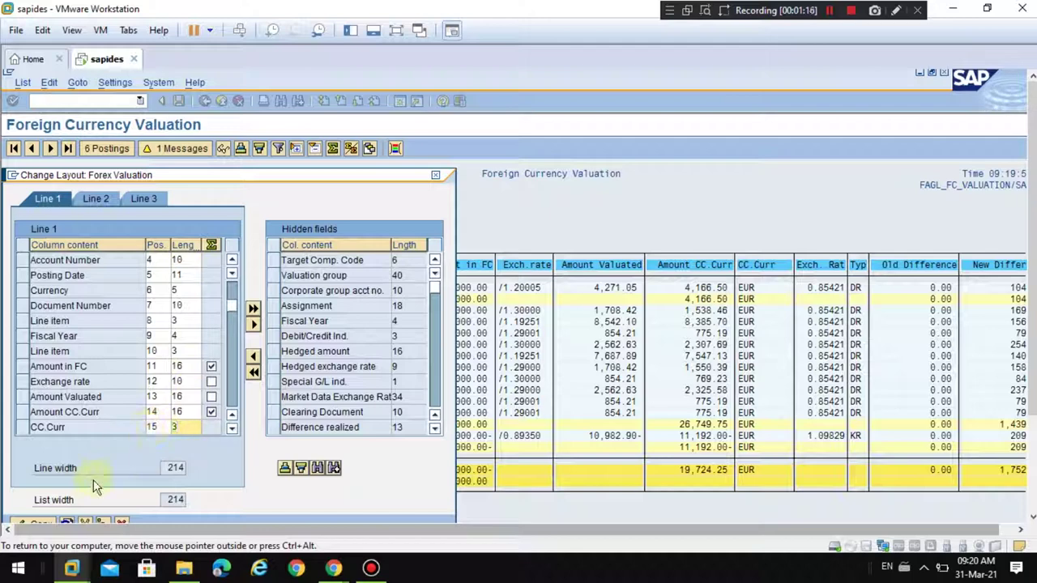
pyautogui.write('3')
pyautogui.moveTo(227, 180); pyautogui.dragTo(438, 107)
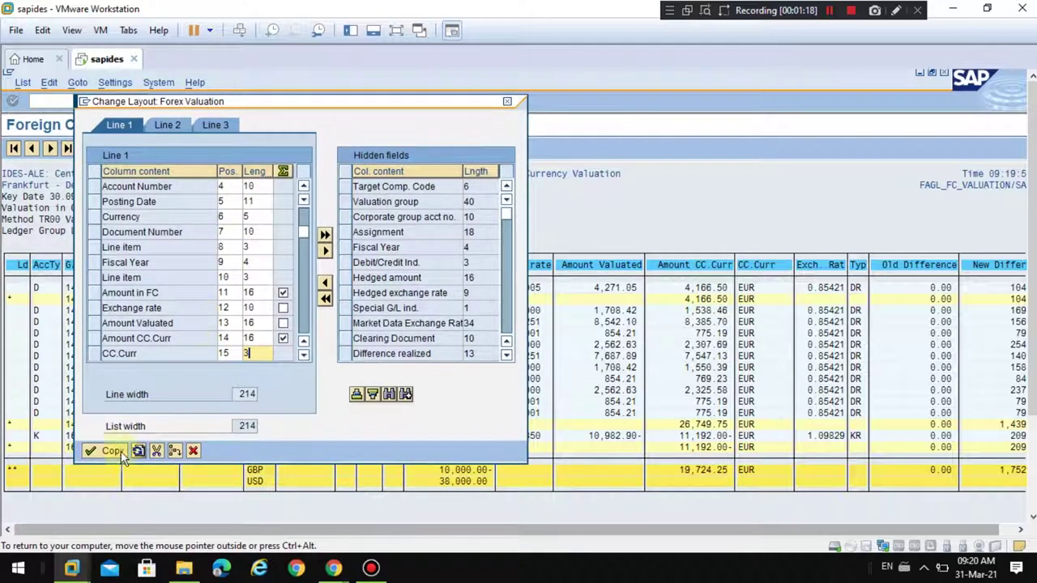
pyautogui.click(106, 514)
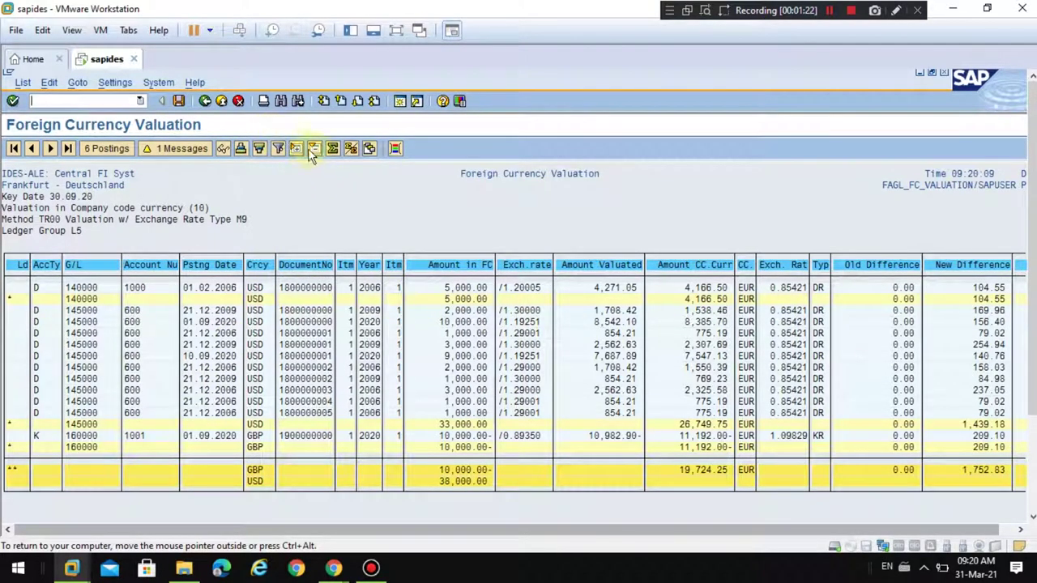
# Step: Open the save settings for the modified Forex Valuation layout
pyautogui.click(112, 84)
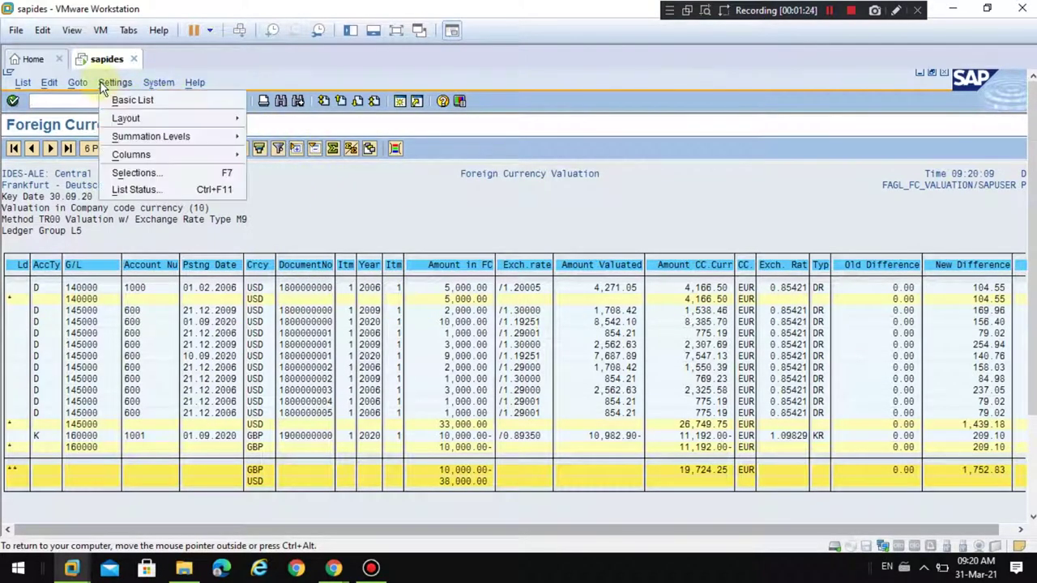
pyautogui.moveTo(126, 118)
pyautogui.click(271, 153)
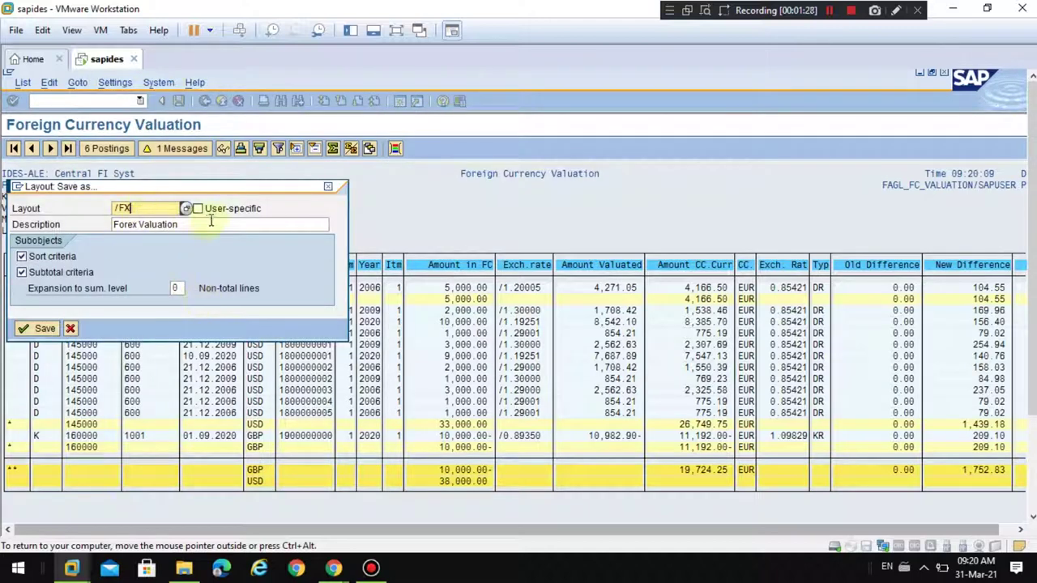
# Step: Try to save the /FX layout as a user-specific layout
pyautogui.click(201, 212)
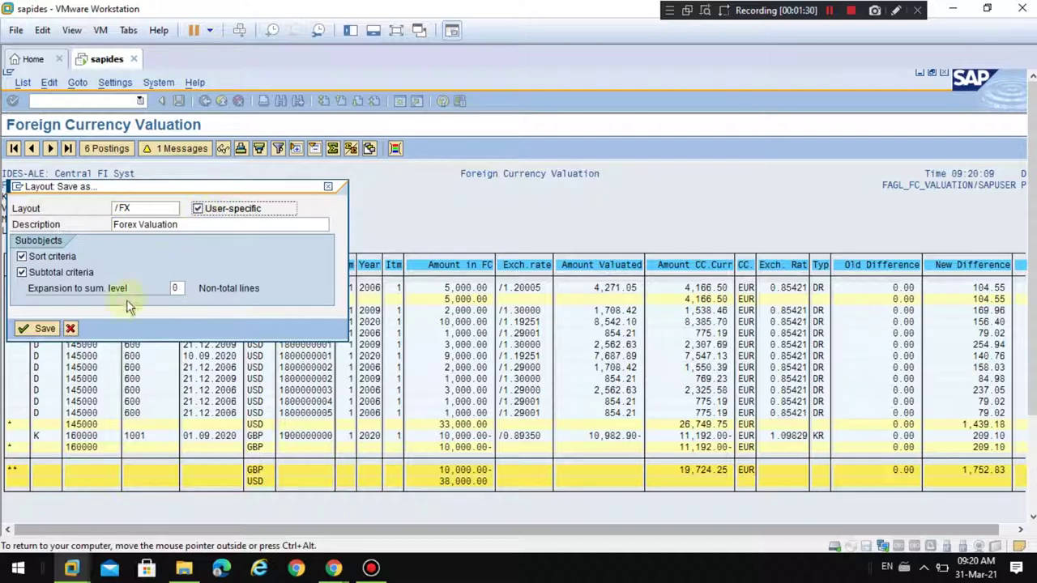
pyautogui.click(26, 330)
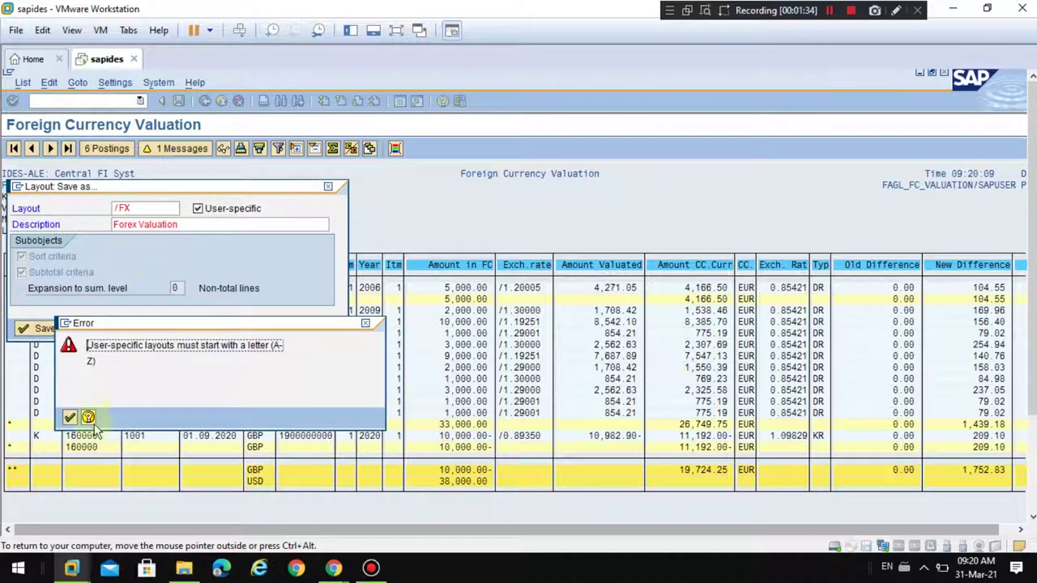
pyautogui.click(71, 418)
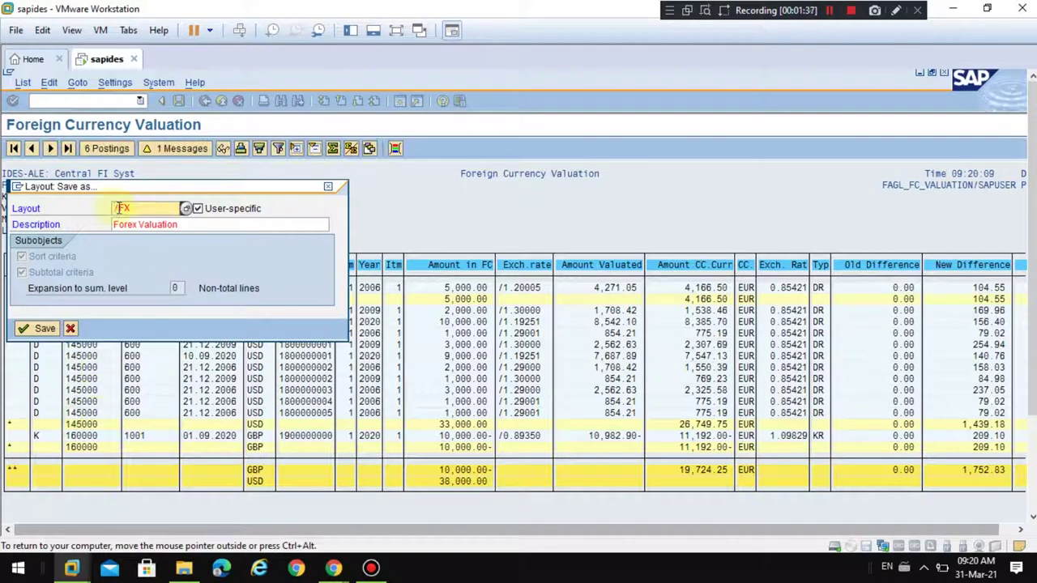
# Step: Turn off the user-specific option and save the layout as /FX, overwriting the existing one
pyautogui.click(199, 209)
pyautogui.click(39, 328)
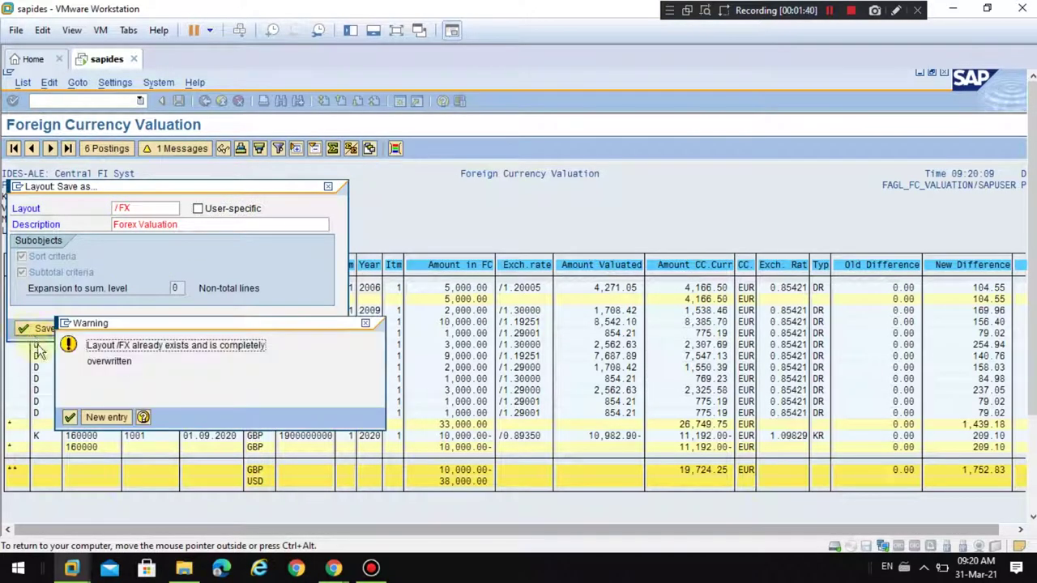
pyautogui.click(70, 418)
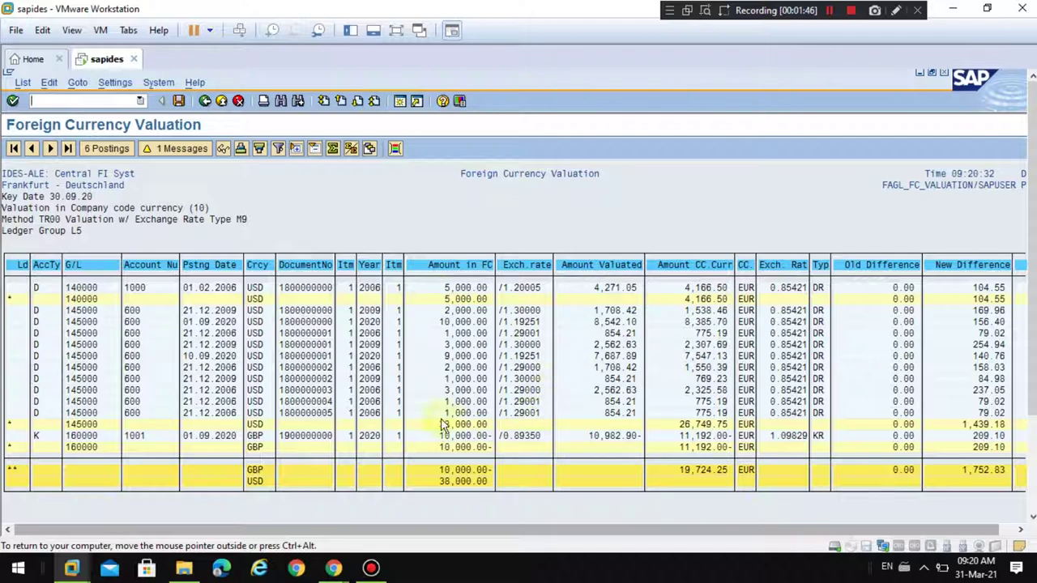
# Step: Sort the valuation list by posting date in ascending order and check the currency and exchange rate of the 10.09.2020 item
pyautogui.click(213, 271)
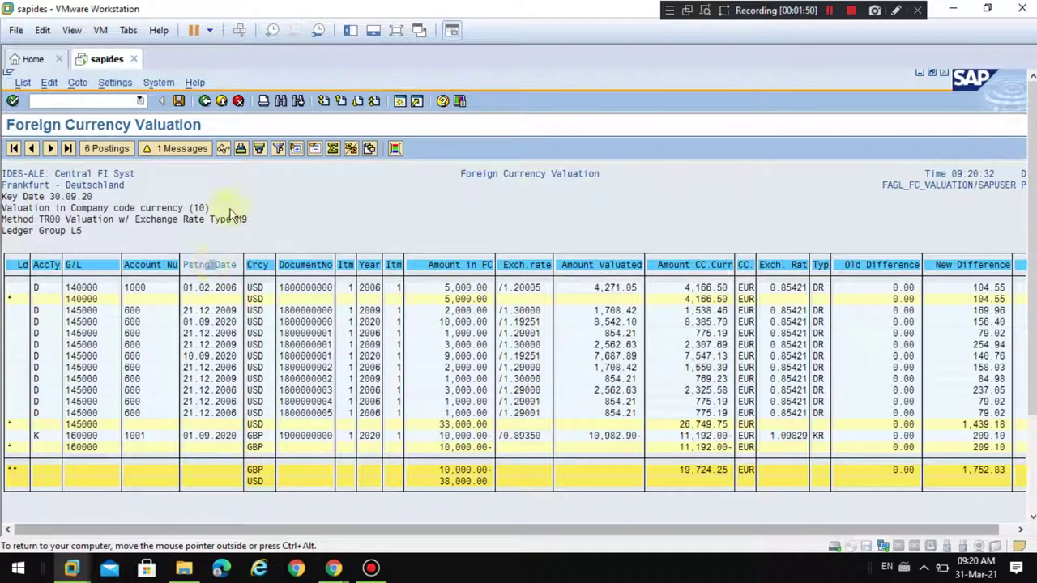
pyautogui.click(351, 148)
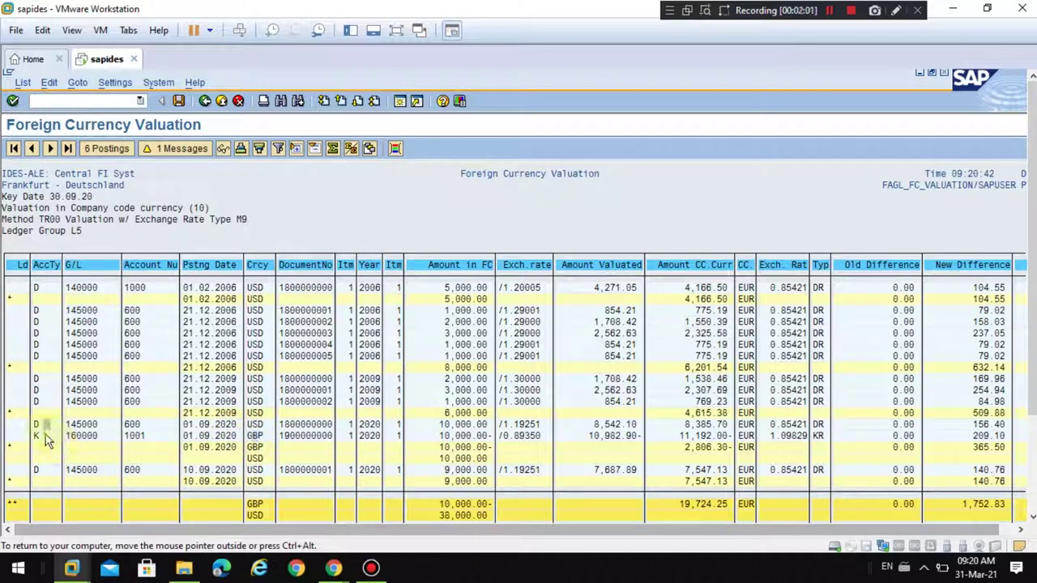
pyautogui.click(184, 473)
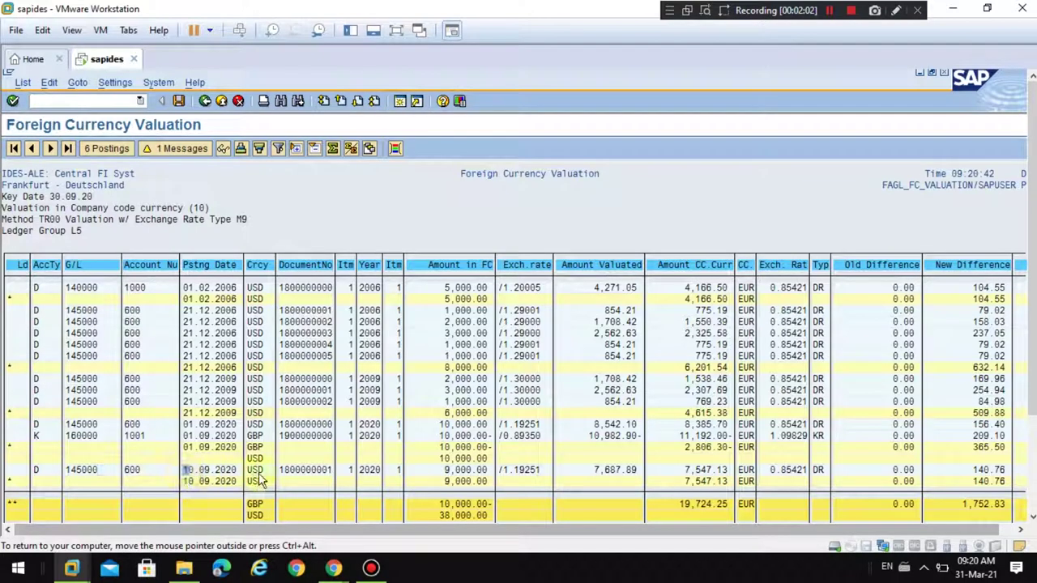
pyautogui.click(259, 470)
pyautogui.click(787, 472)
# Step: Start Excel, open the SAP-Forex-Course.xlsx workbook and go to the M9 closing rates dated 30.09.2020
pyautogui.click(19, 571)
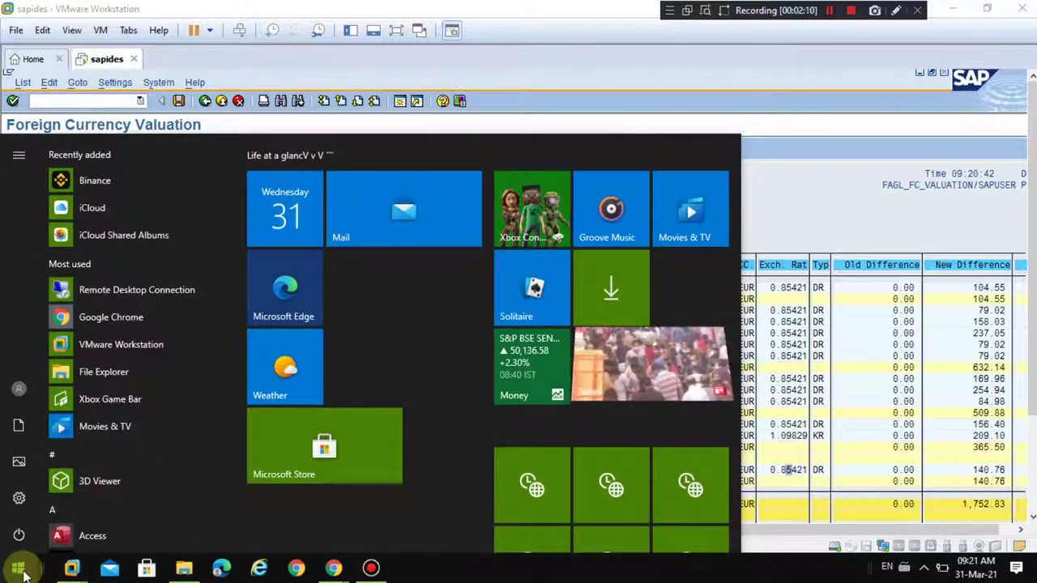
pyautogui.write('ex')
pyautogui.click(174, 222)
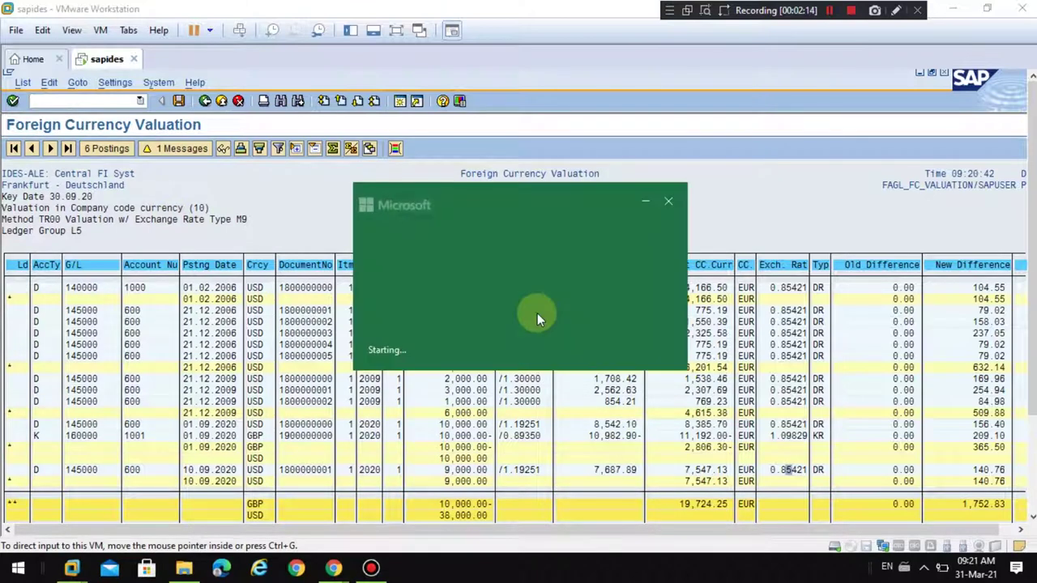
pyautogui.click(785, 272)
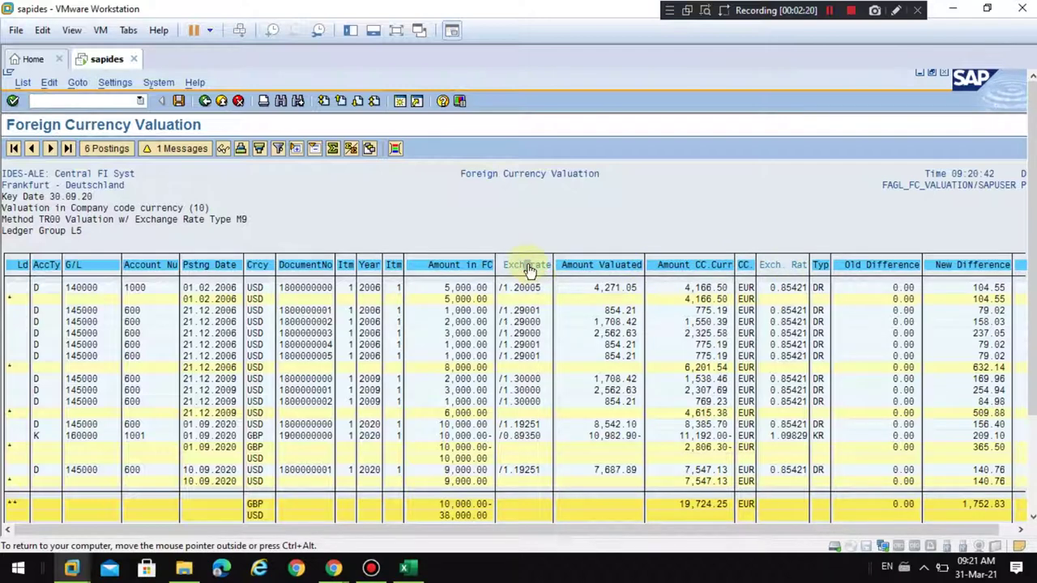
pyautogui.click(415, 570)
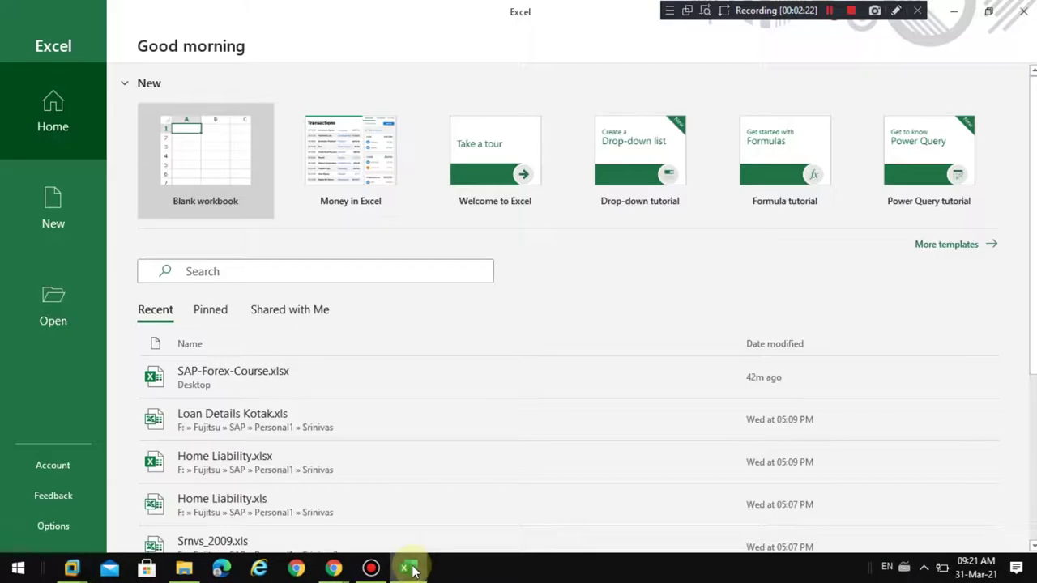
pyautogui.click(273, 390)
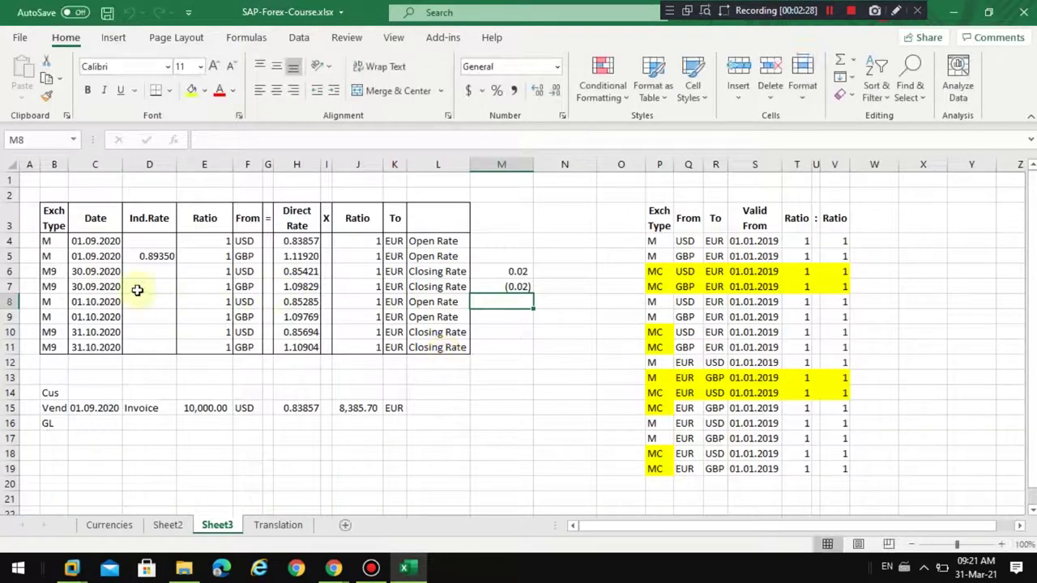
pyautogui.click(104, 284)
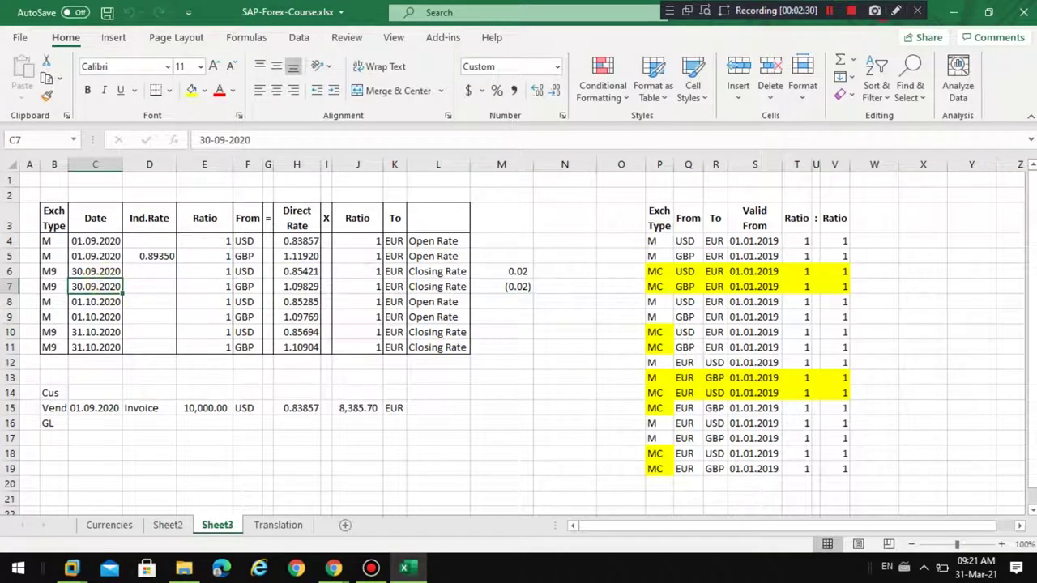
# Step: Shrink the Excel window and place it above the SAP valuation list's 2020 items, with the September rates in view
pyautogui.click(990, 12)
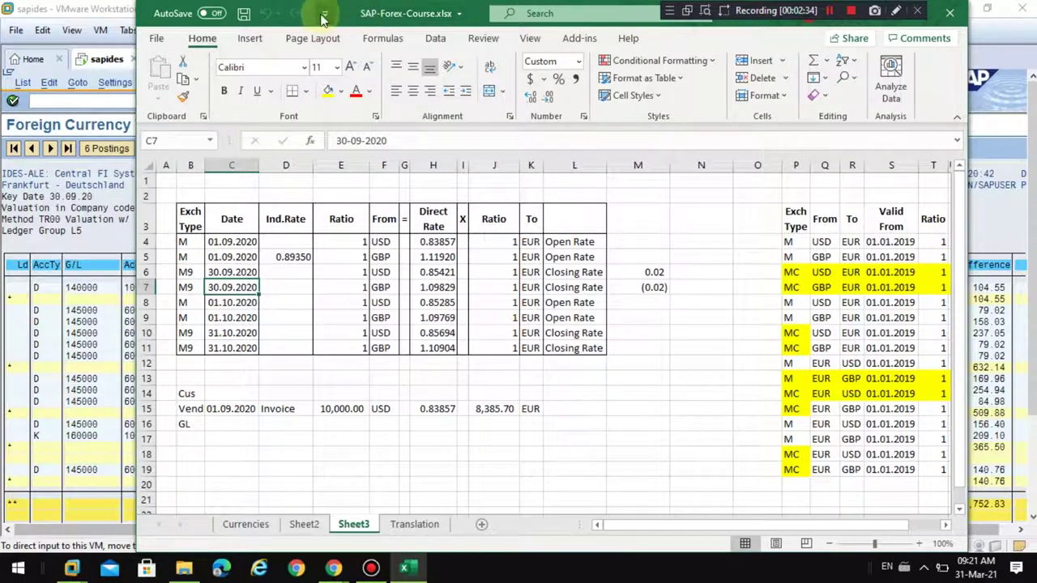
pyautogui.moveTo(353, 15); pyautogui.dragTo(363, 74)
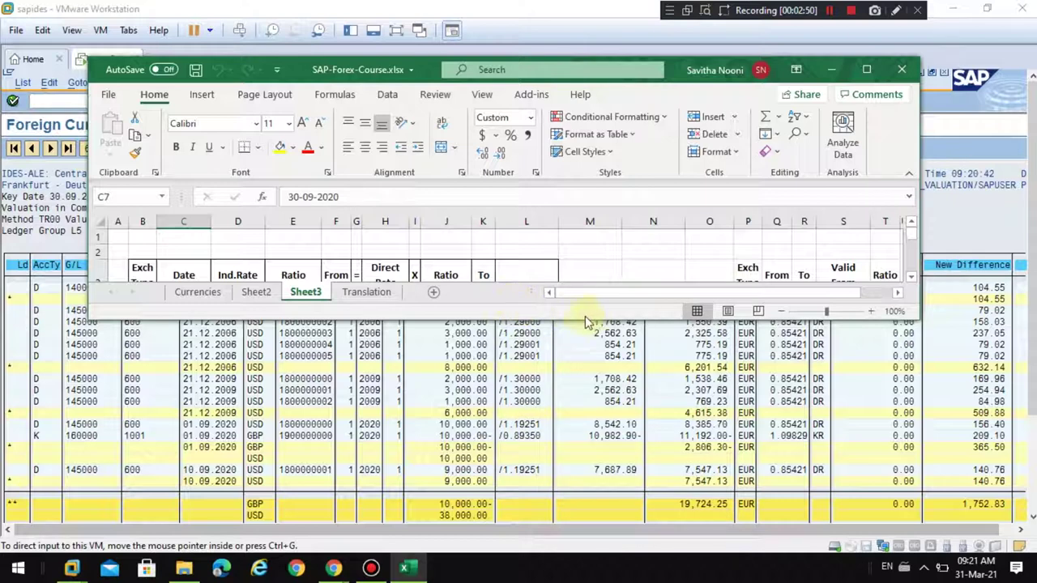
pyautogui.moveTo(582, 324); pyautogui.dragTo(580, 378)
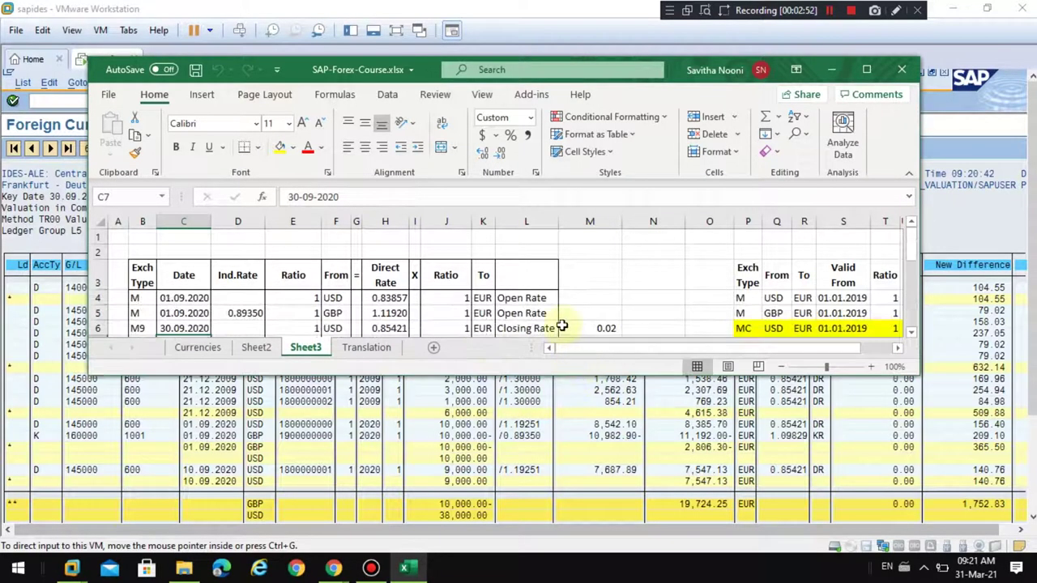
pyautogui.scroll(-1, 562, 326)
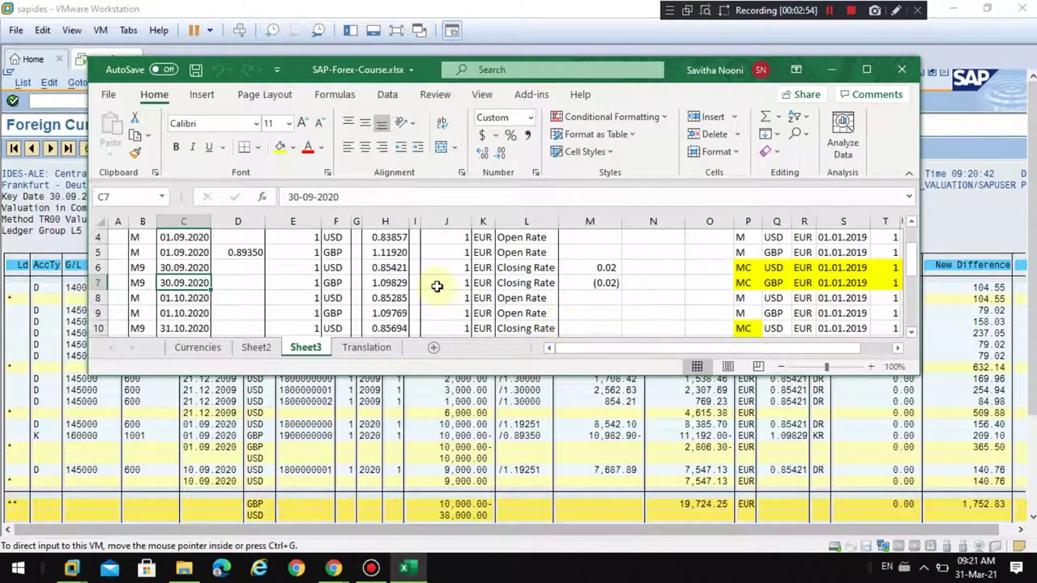
# Step: Check the 30.09.2020 USD closing rate and the 01.09.2020 GBP rates in Excel against the SAP valuation list
pyautogui.click(388, 269)
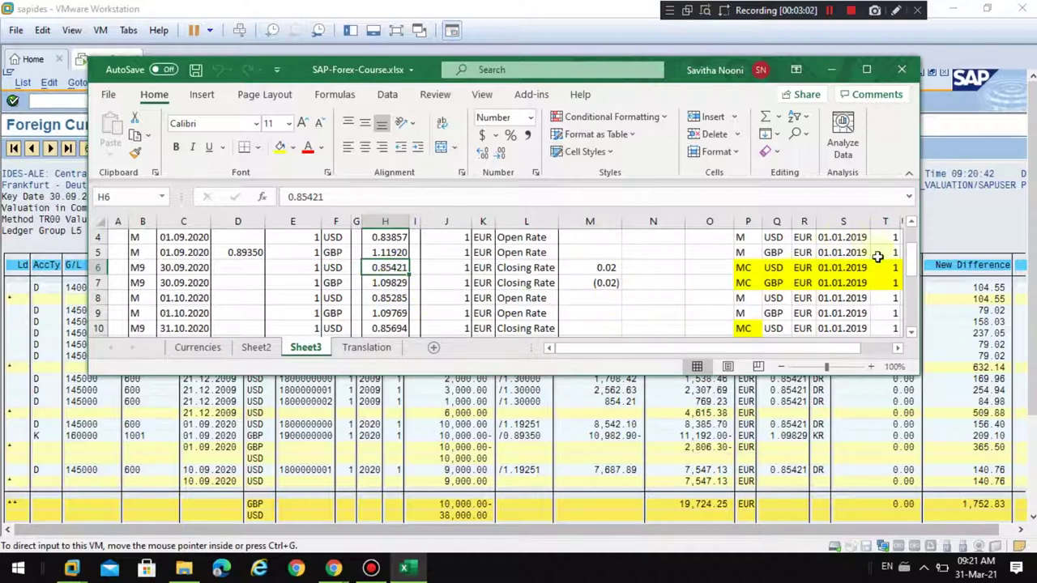
pyautogui.click(913, 224)
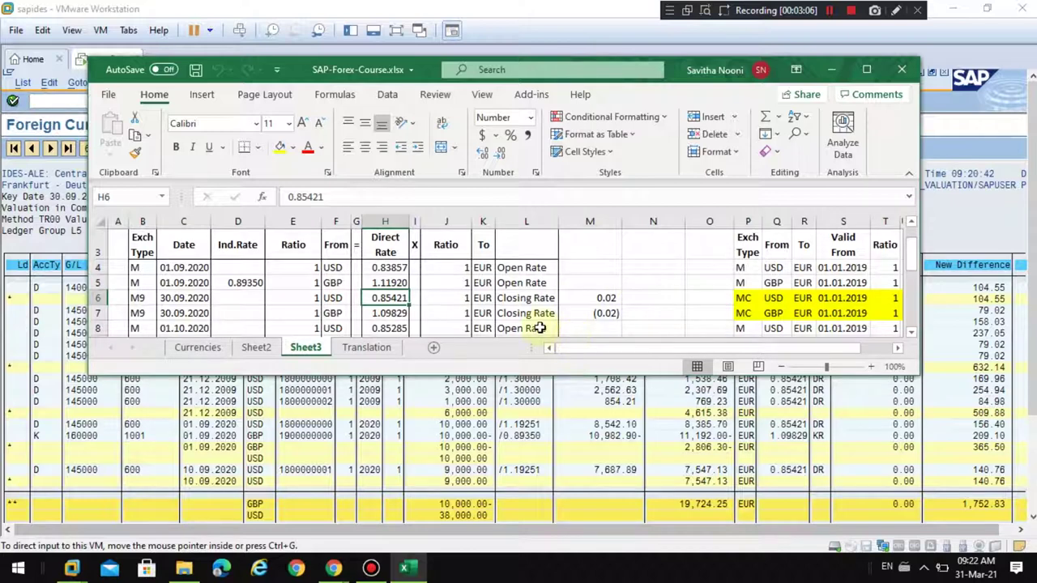
pyautogui.moveTo(411, 298); pyautogui.dragTo(258, 283)
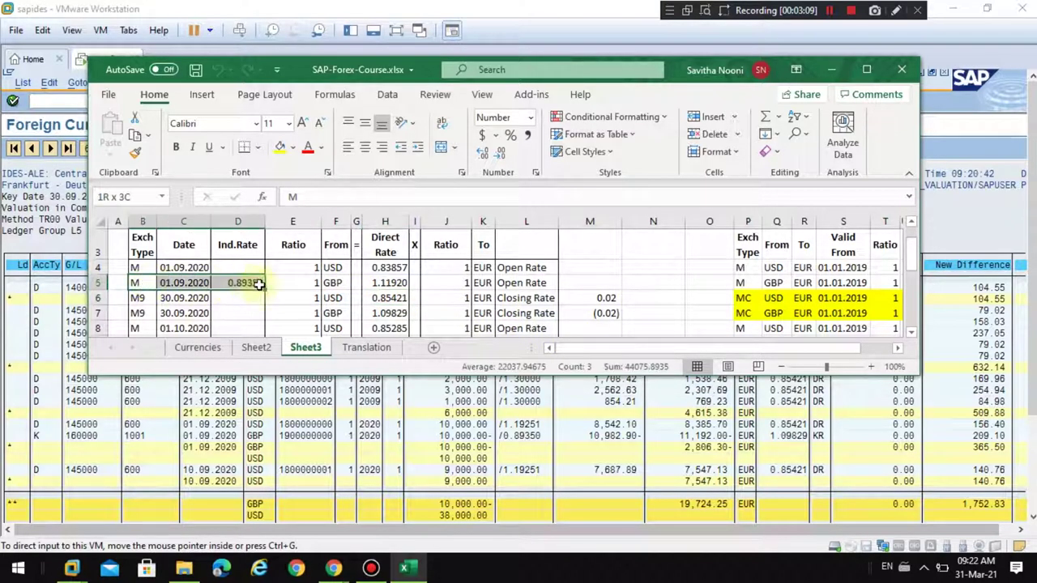
pyautogui.click(391, 285)
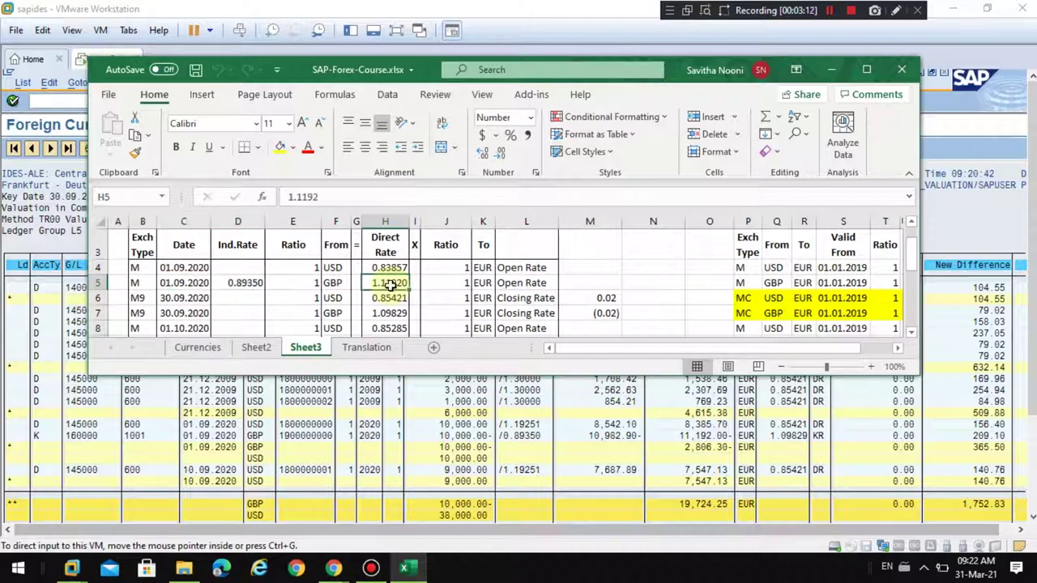
pyautogui.click(531, 437)
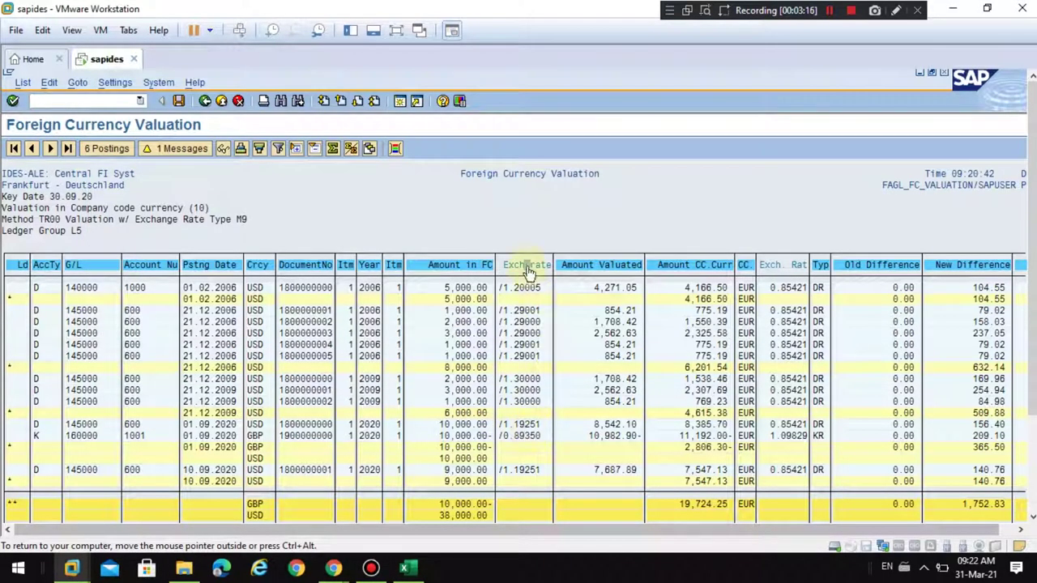
# Step: Open the layout settings of the SAP valuation list and sort the hidden fields in ascending order
pyautogui.click(527, 271)
pyautogui.click(371, 148)
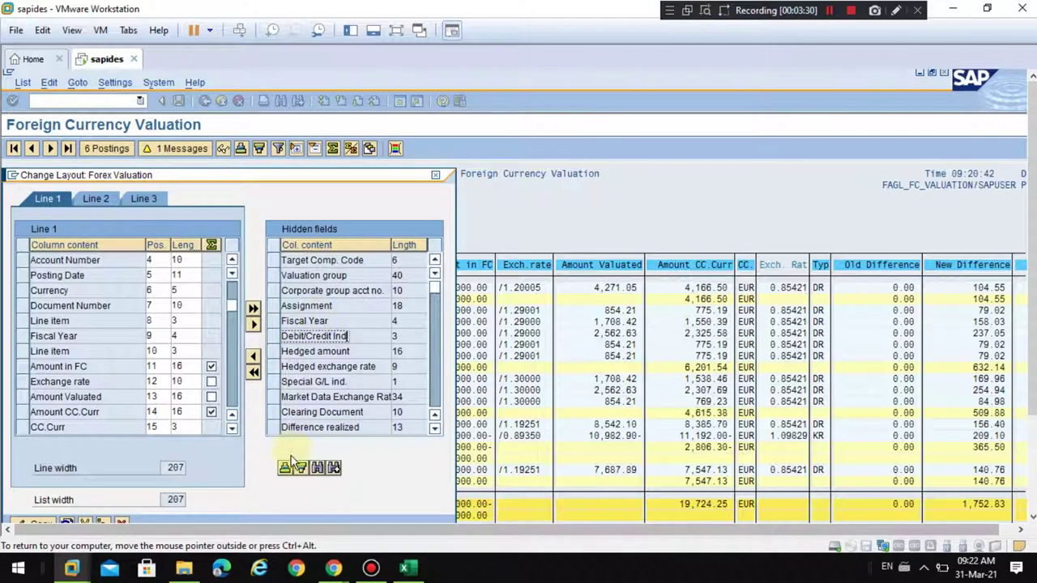
pyautogui.click(284, 468)
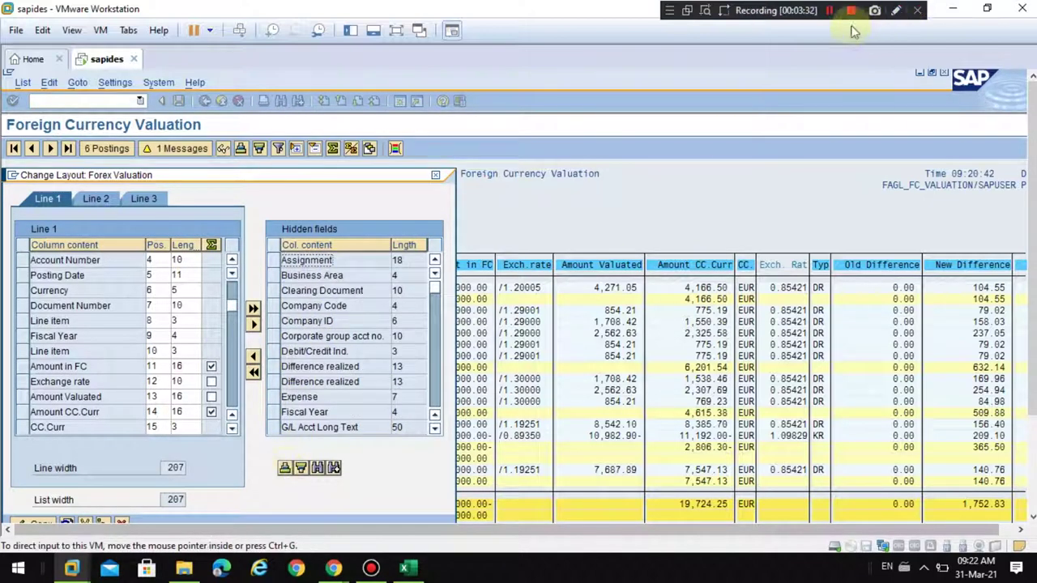
pyautogui.click(829, 9)
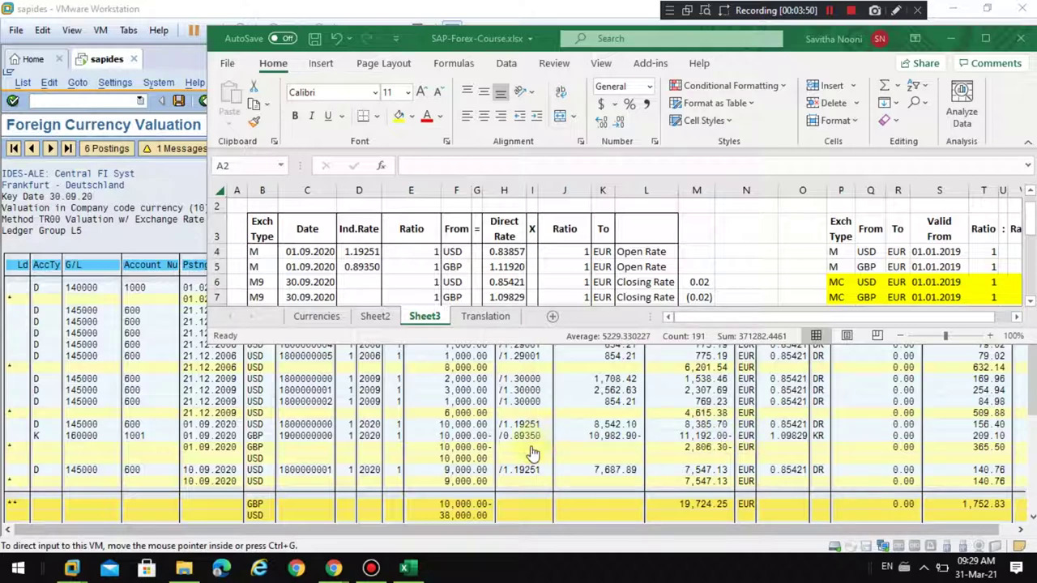
# Step: Select the 01.09.2020 USD indirect rate in Excel and draw red arrows from both indirect rates to the matching SAP exchange rates
pyautogui.click(362, 252)
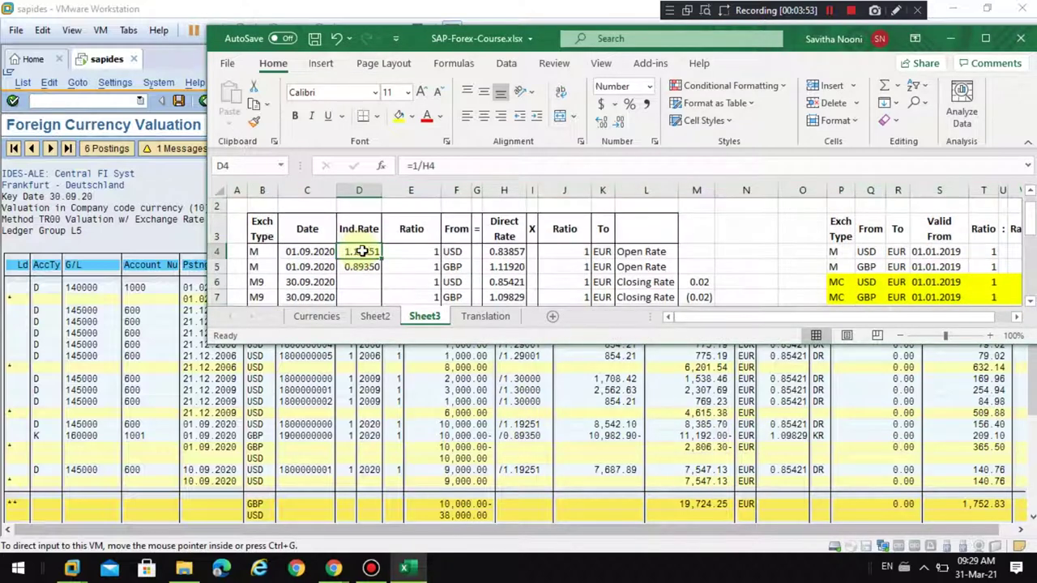
pyautogui.click(895, 9)
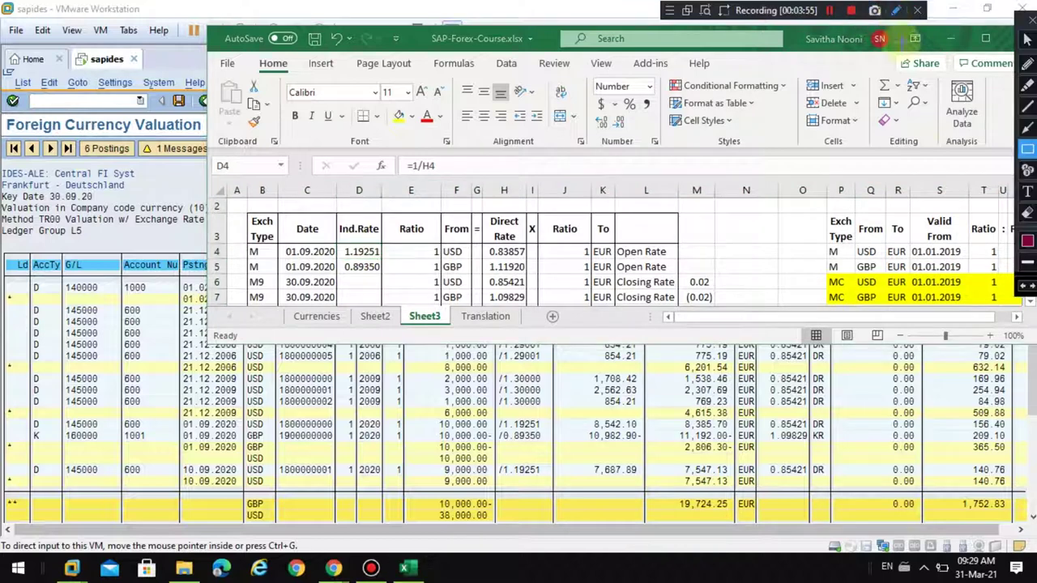
pyautogui.click(1028, 127)
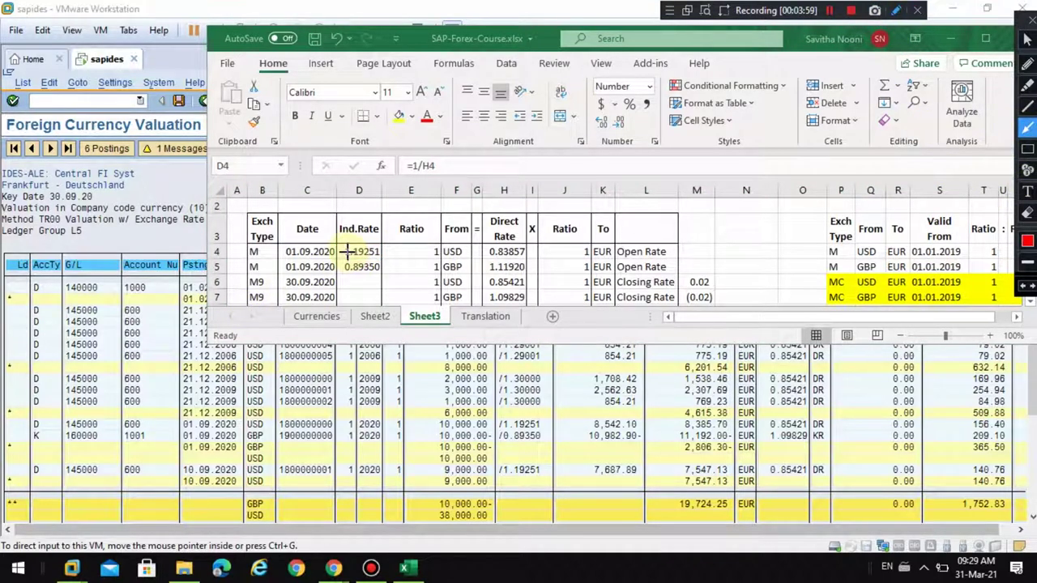
pyautogui.moveTo(346, 252); pyautogui.dragTo(500, 419)
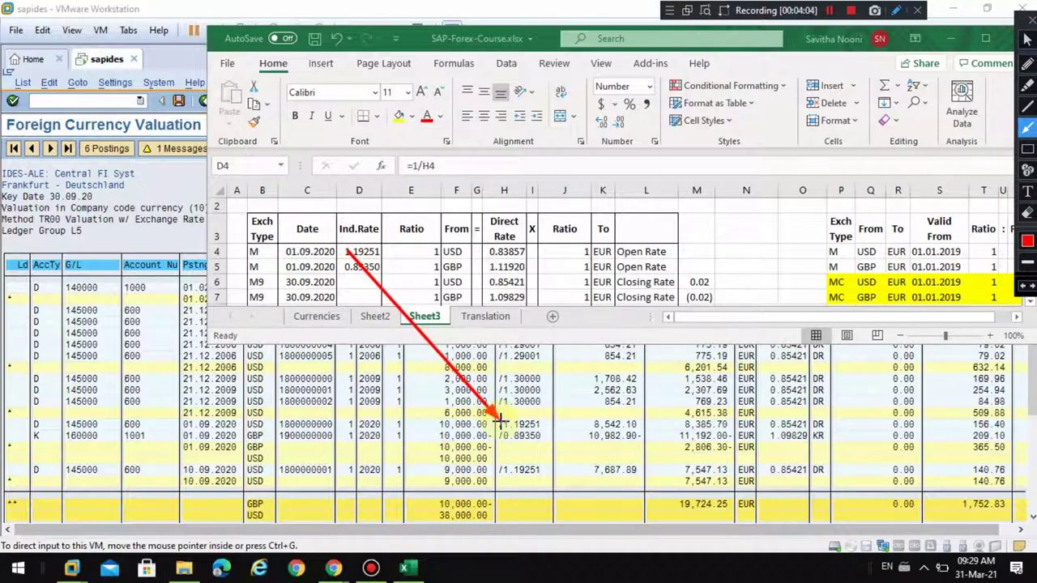
pyautogui.moveTo(347, 271)
pyautogui.mouseDown()
pyautogui.moveTo(438, 401)
pyautogui.moveTo(496, 436)
pyautogui.mouseUp()
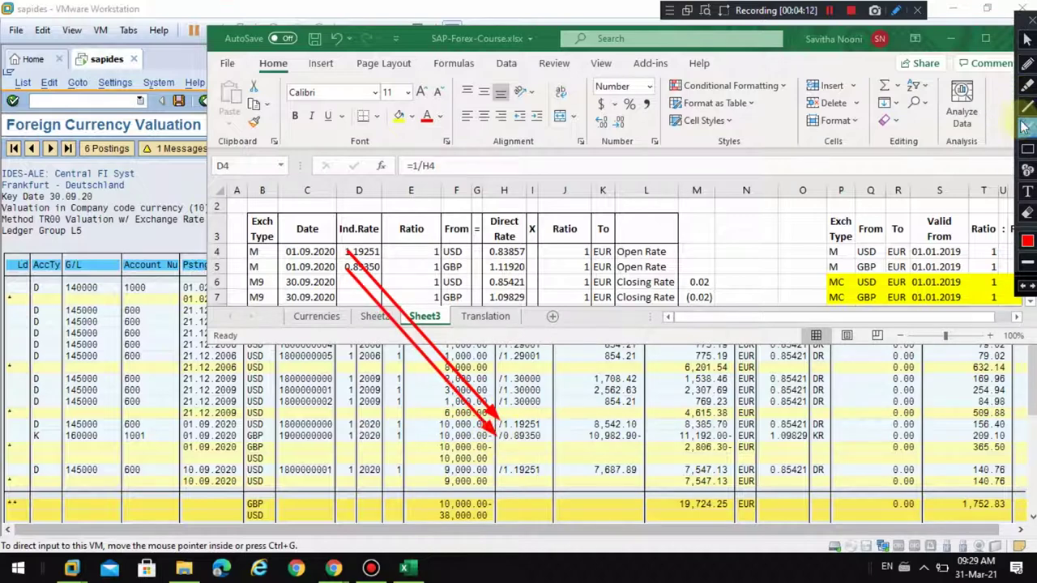
pyautogui.click(1027, 241)
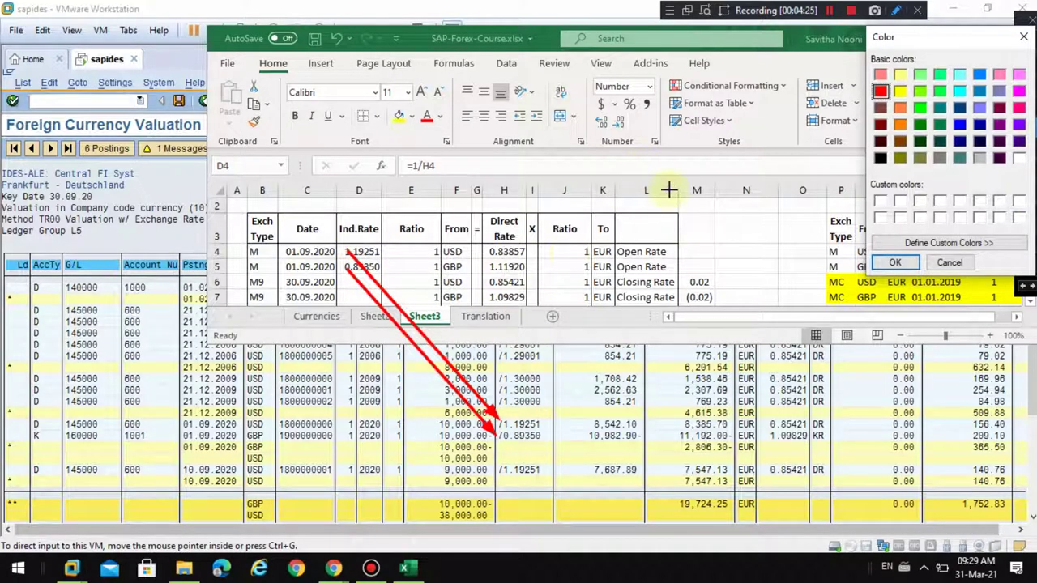
pyautogui.press('Escape')
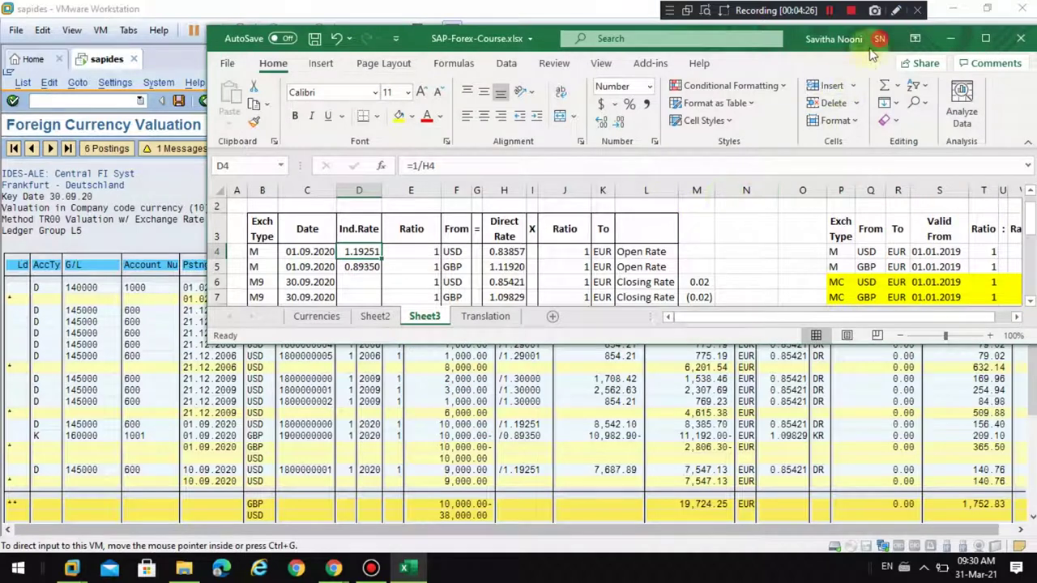
# Step: Draw green arrows from the 01.09.2020 USD and GBP direct rates in Excel to the exchange rates of the matching SAP items
pyautogui.click(896, 10)
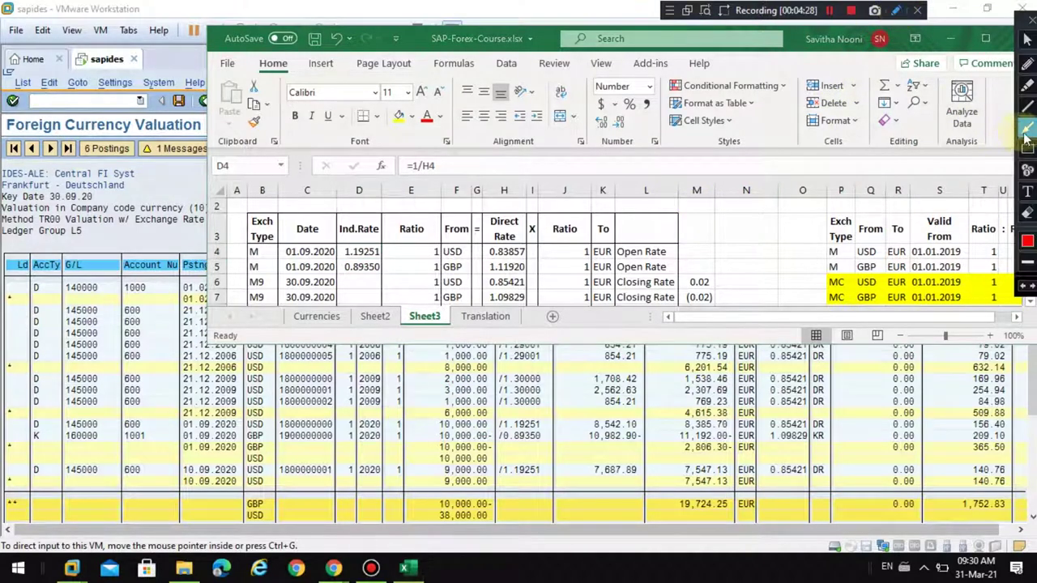
pyautogui.click(1028, 240)
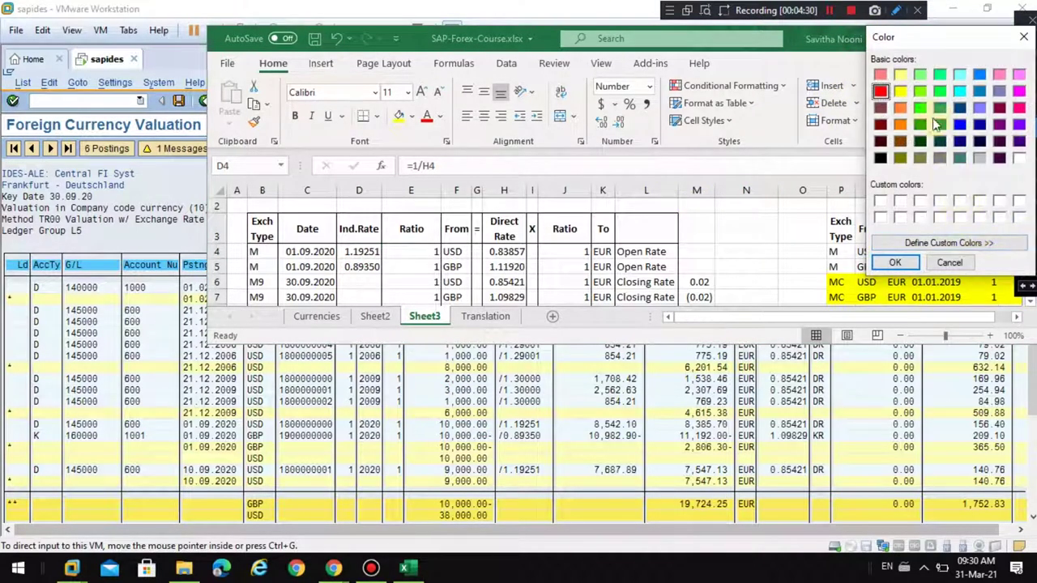
pyautogui.click(920, 107)
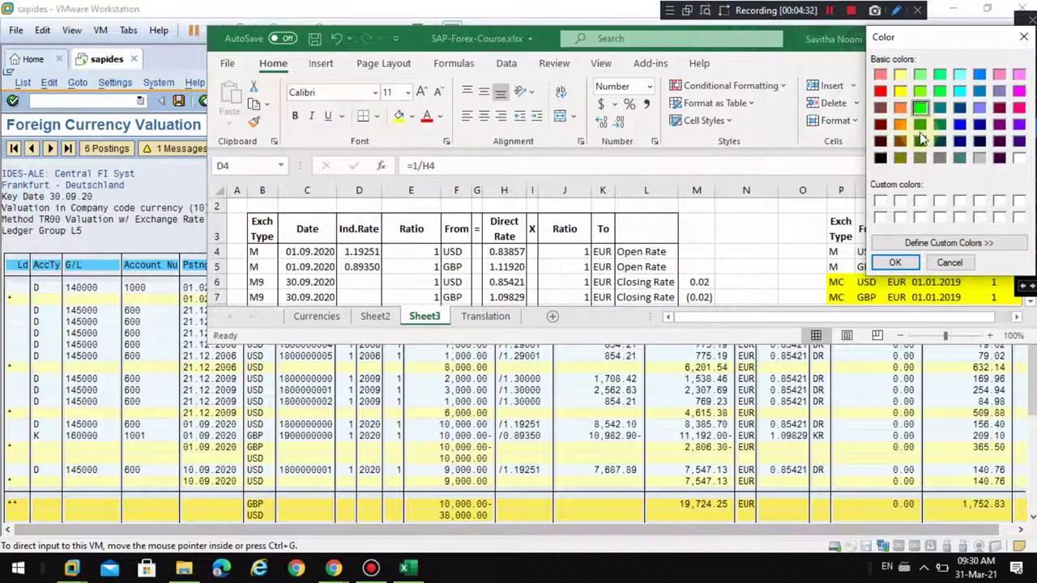
pyautogui.click(895, 261)
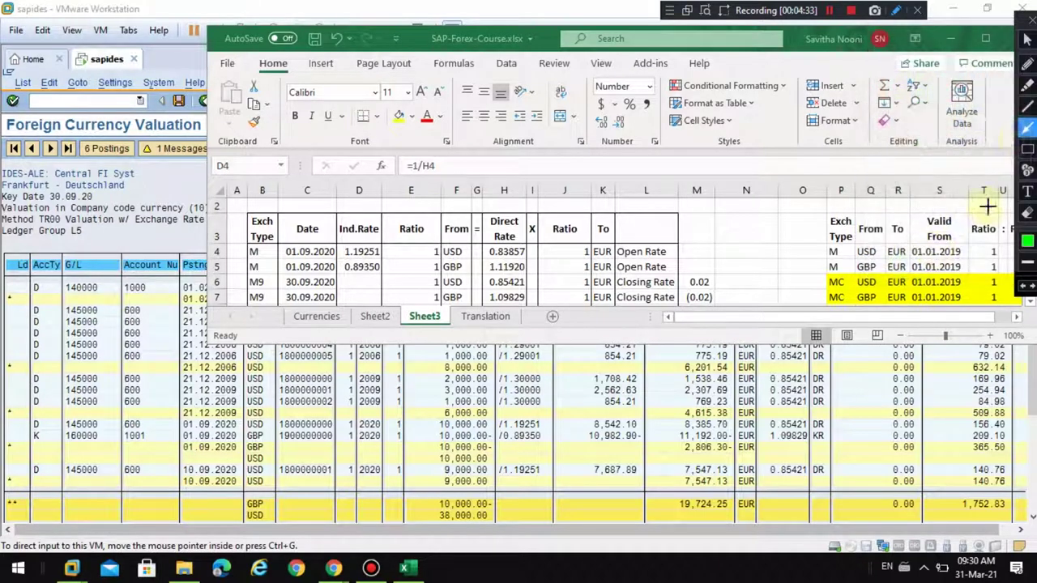
pyautogui.click(1027, 132)
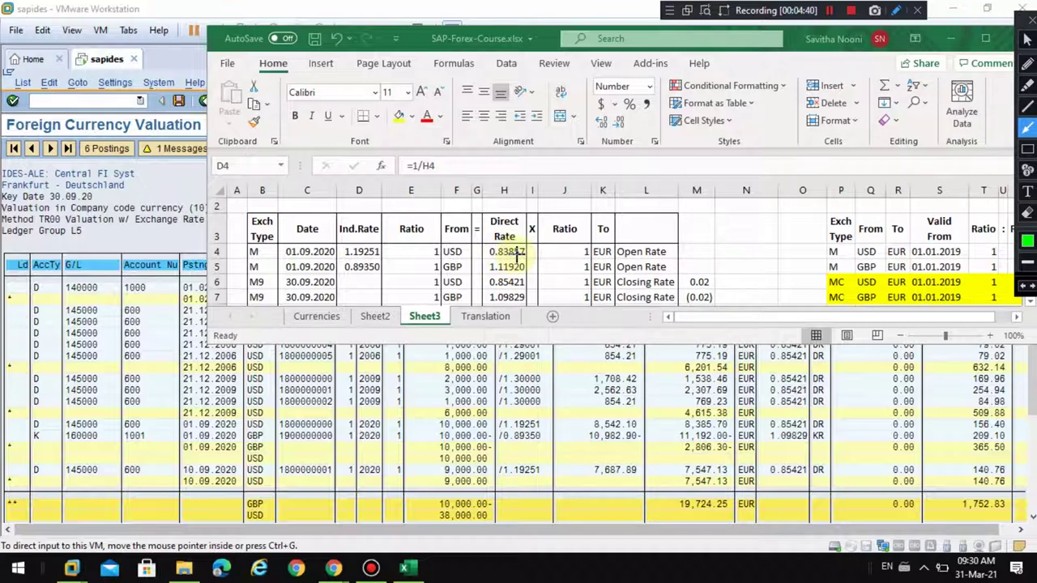
pyautogui.moveTo(516, 254); pyautogui.dragTo(536, 424)
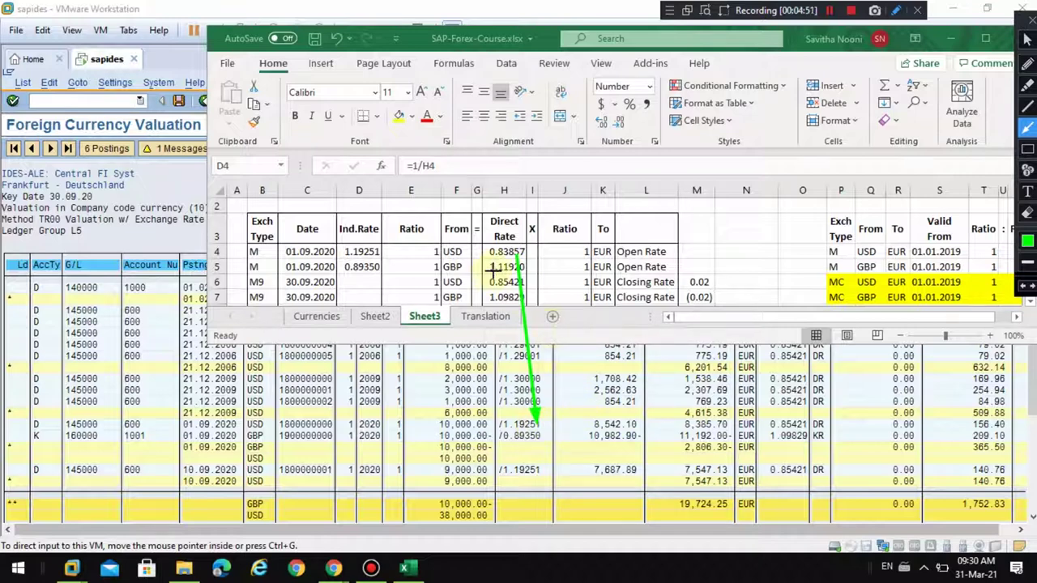
pyautogui.moveTo(493, 267); pyautogui.dragTo(512, 442)
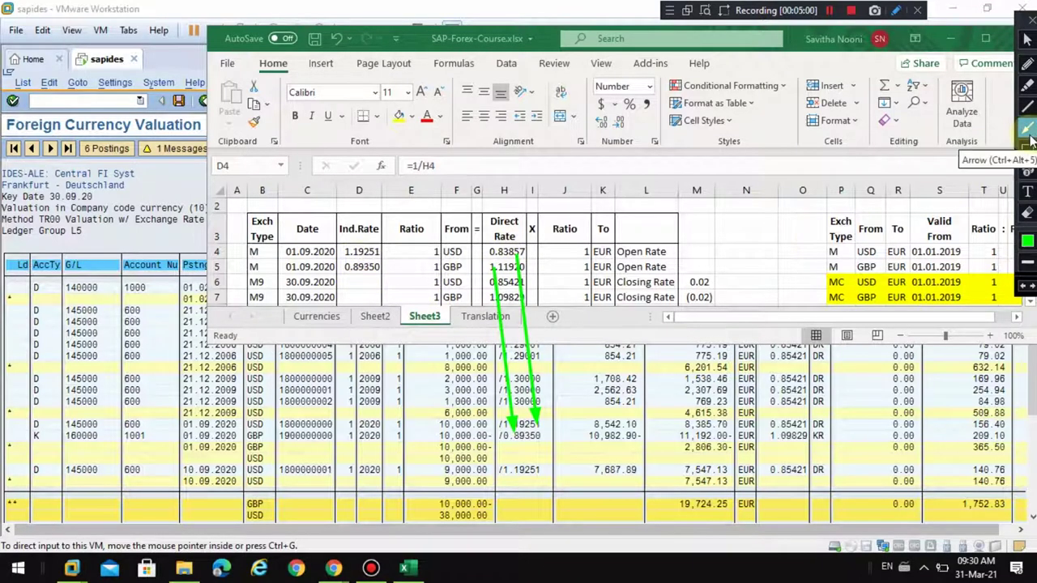
# Step: Add red arrows from the GBP and USD indirect rates to the SAP exchange rates, and clear all the on-screen arrows
pyautogui.click(1028, 240)
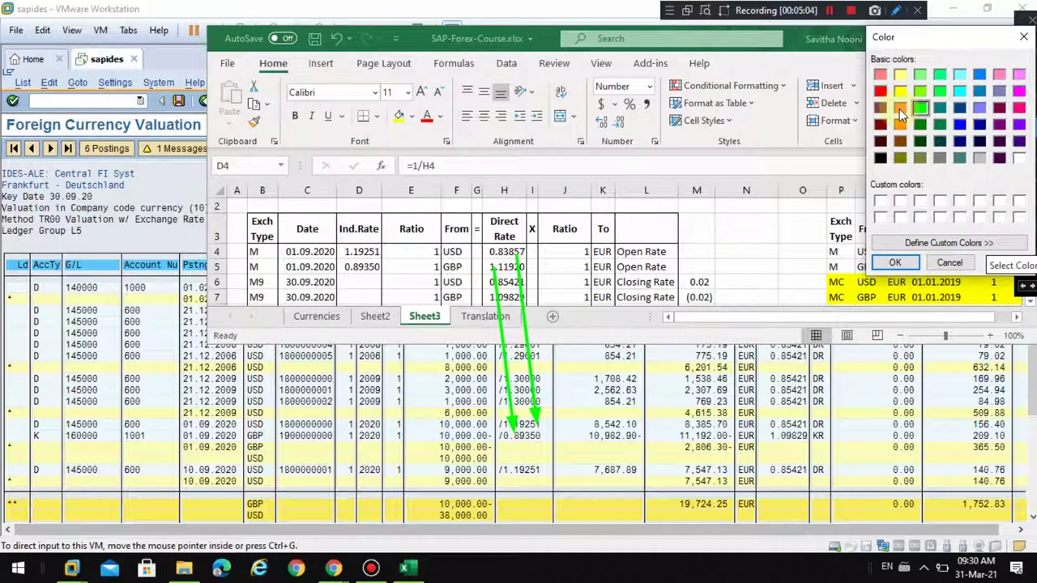
pyautogui.click(880, 91)
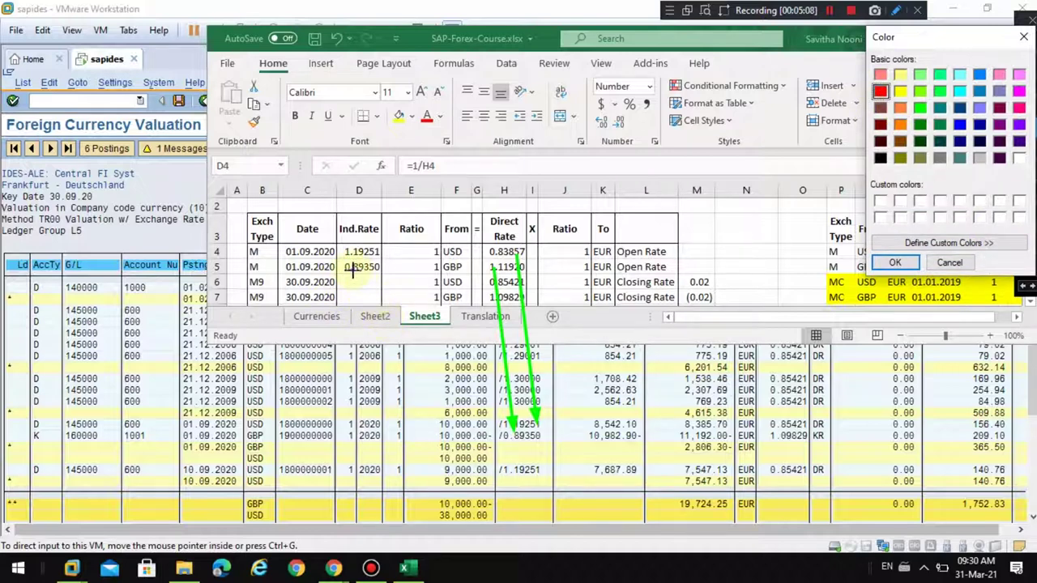
pyautogui.click(895, 262)
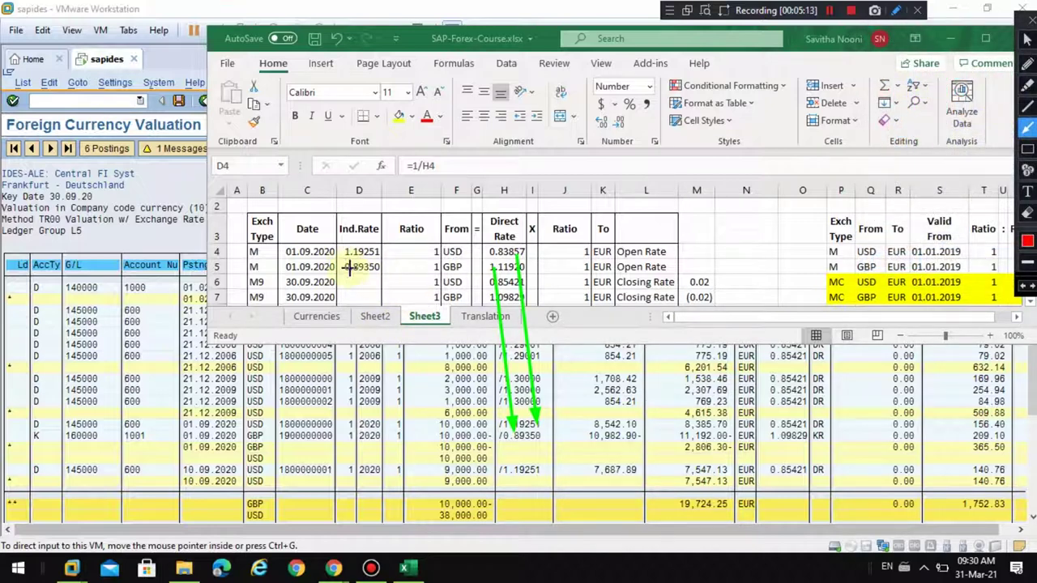
pyautogui.moveTo(350, 268)
pyautogui.mouseDown()
pyautogui.moveTo(480, 437)
pyautogui.moveTo(494, 433)
pyautogui.mouseUp()
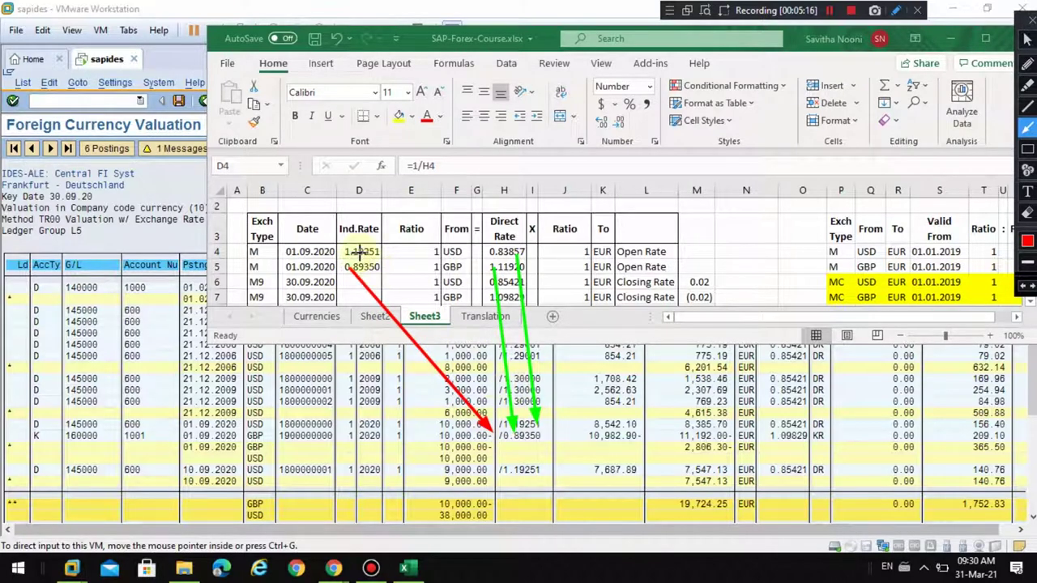
pyautogui.moveTo(359, 252)
pyautogui.mouseDown()
pyautogui.moveTo(488, 423)
pyautogui.moveTo(495, 418)
pyautogui.mouseUp()
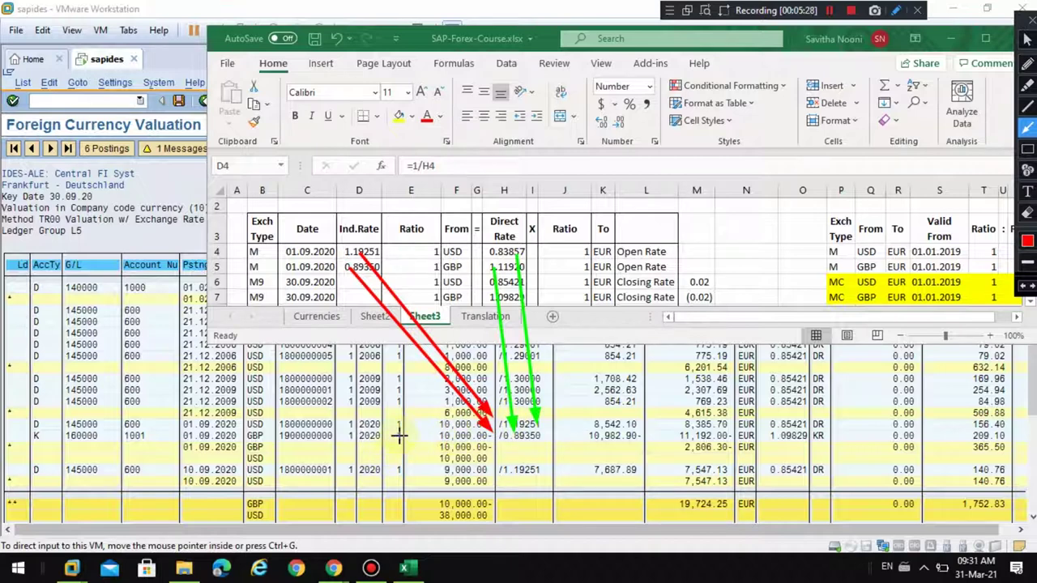
pyautogui.press('Escape')
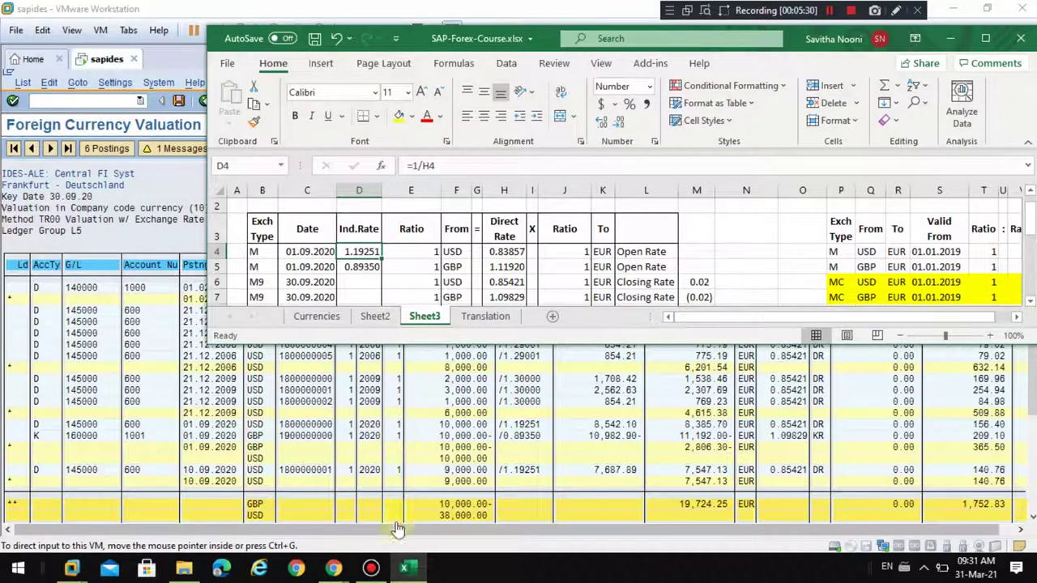
# Step: Switch to the second SAP session, show the header of the USD FX POSTING document and bring the Excel rates to the front
pyautogui.click(1033, 496)
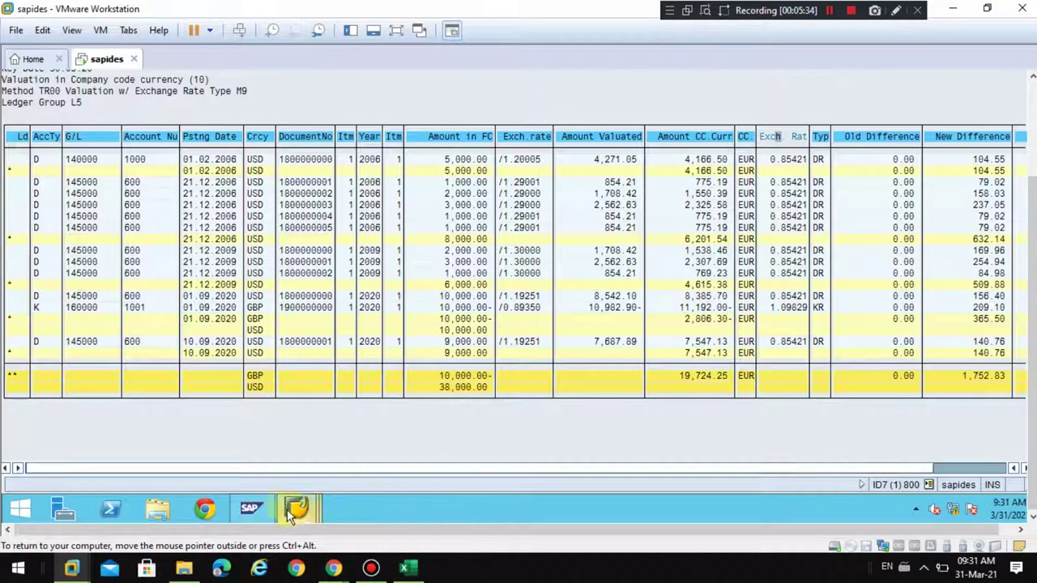
pyautogui.moveTo(297, 508)
pyautogui.click(437, 451)
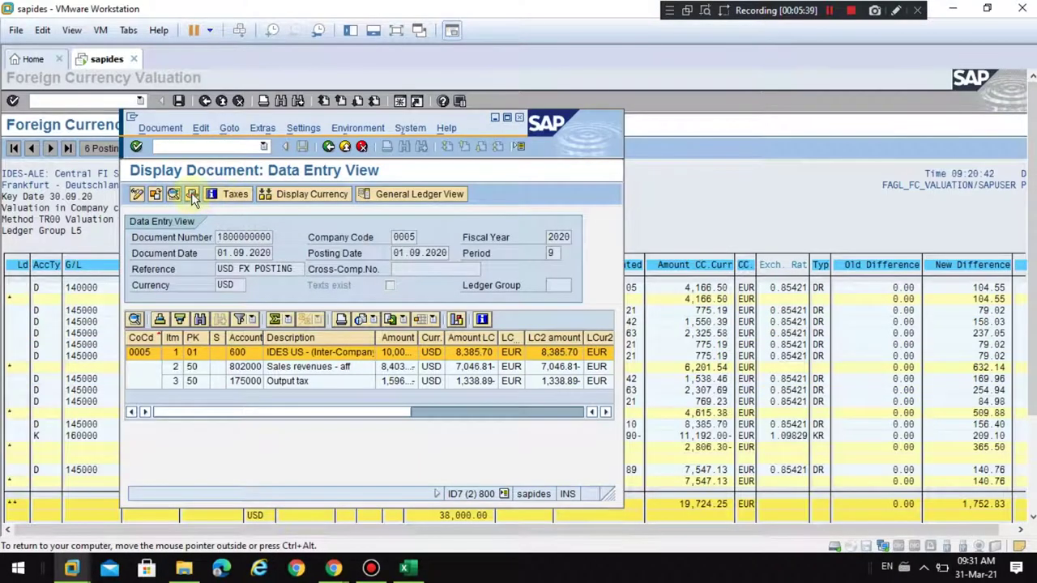
pyautogui.click(192, 201)
pyautogui.moveTo(347, 226); pyautogui.dragTo(412, 179)
pyautogui.click(409, 570)
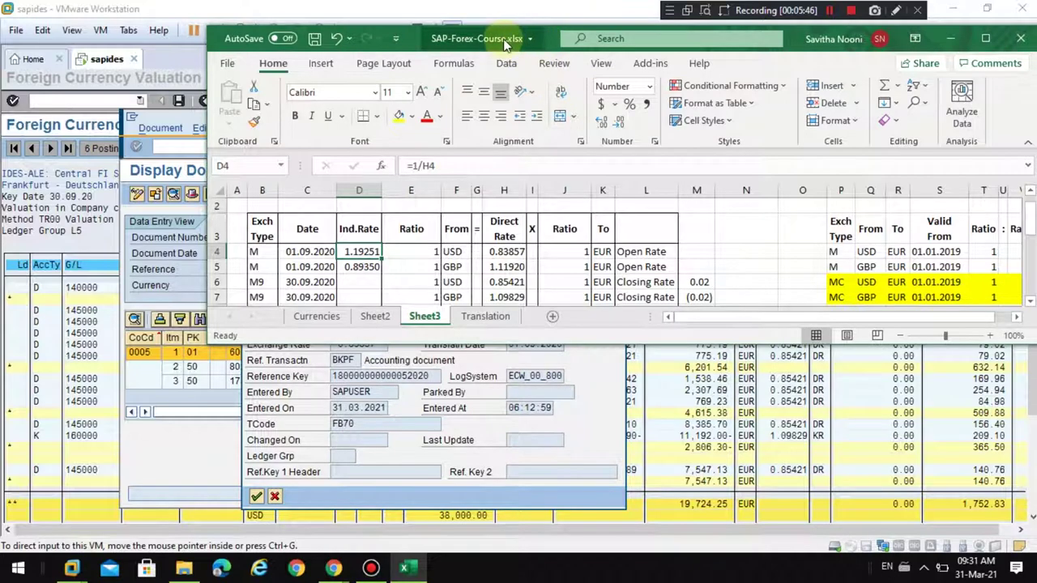
# Step: Move the Excel window clear of the SAP document header, mark the 01.09.2020 USD direct rate against the header's exchange rate with a red arrow, and clear it
pyautogui.moveTo(511, 40); pyautogui.dragTo(472, 20)
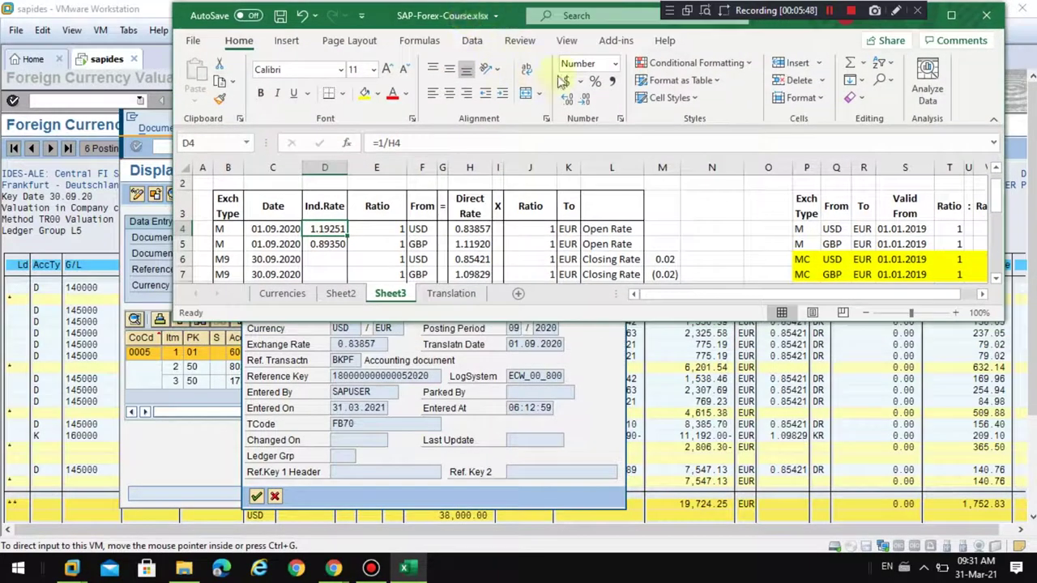
pyautogui.click(895, 11)
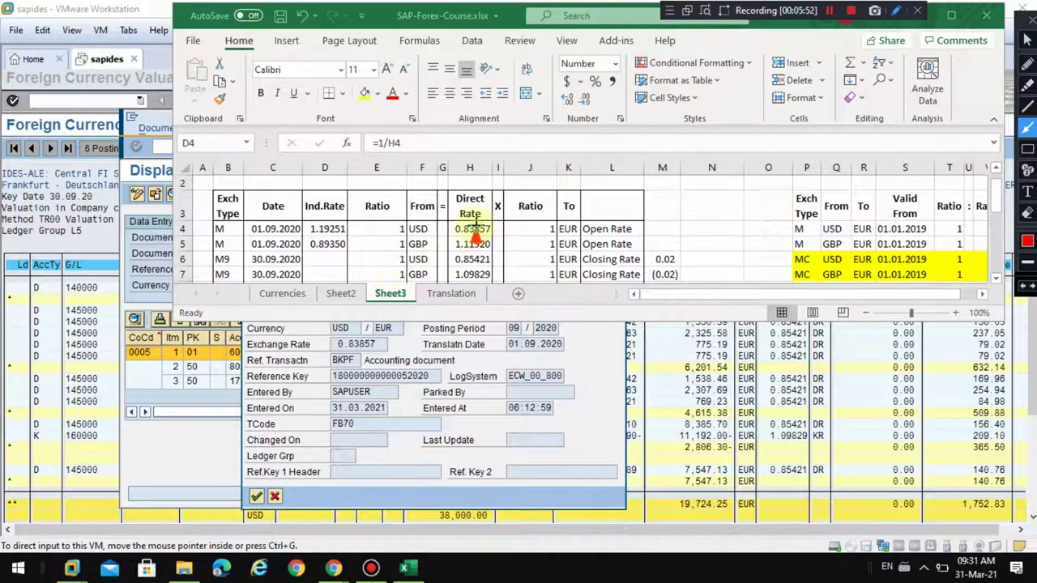
pyautogui.moveTo(474, 231); pyautogui.dragTo(379, 340)
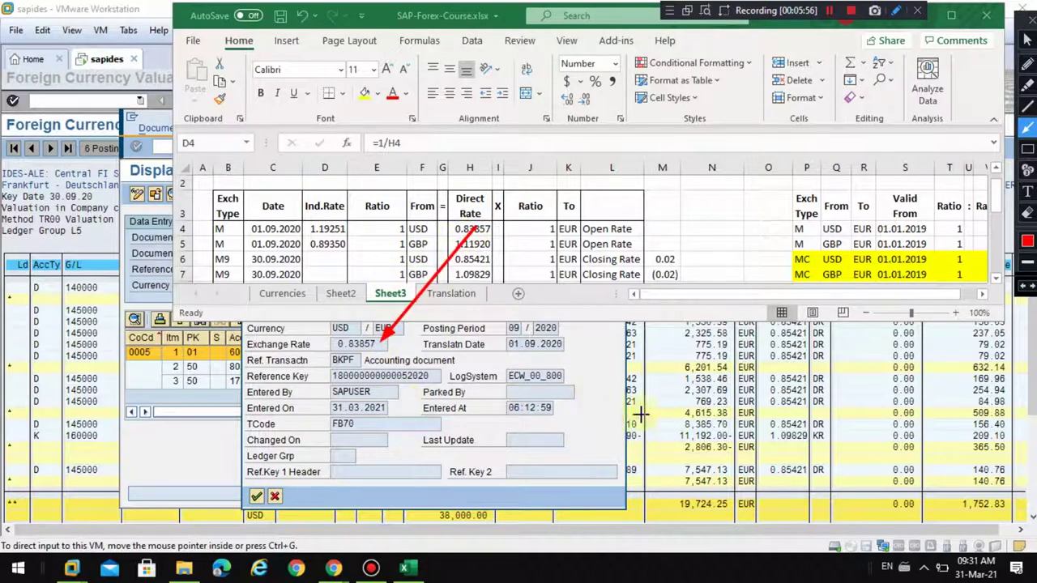
pyautogui.press('Escape')
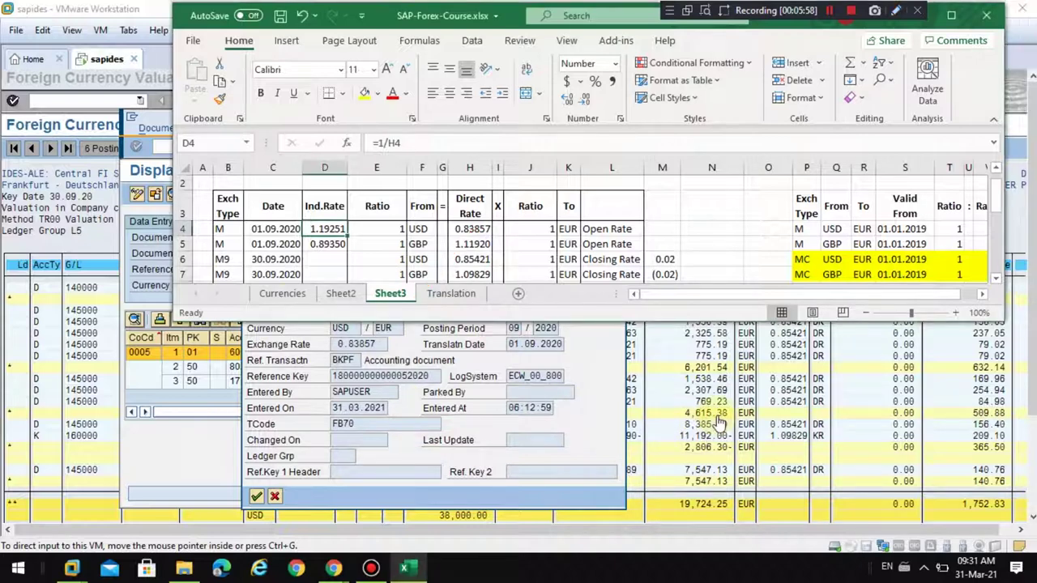
# Step: Close the document header and the USD FX POSTING document display to return to the Foreign Currency Valuation list
pyautogui.click(713, 421)
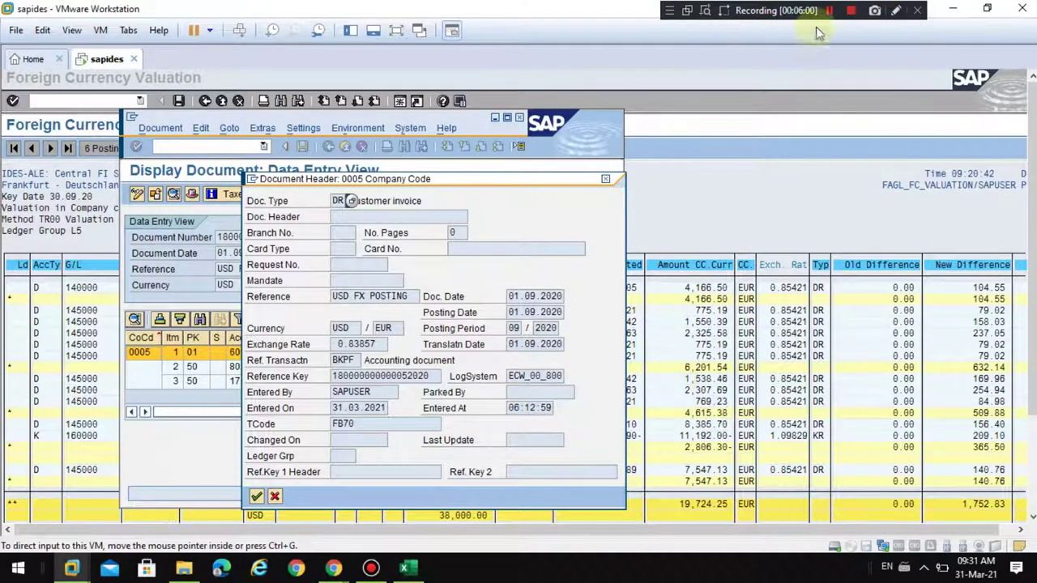
pyautogui.click(605, 179)
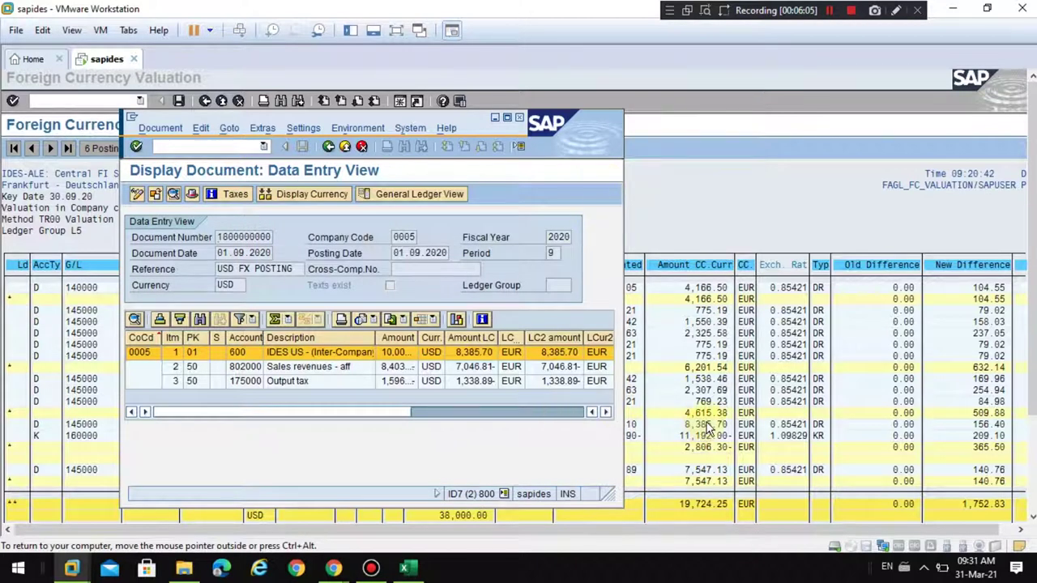
pyautogui.click(404, 568)
pyautogui.click(691, 434)
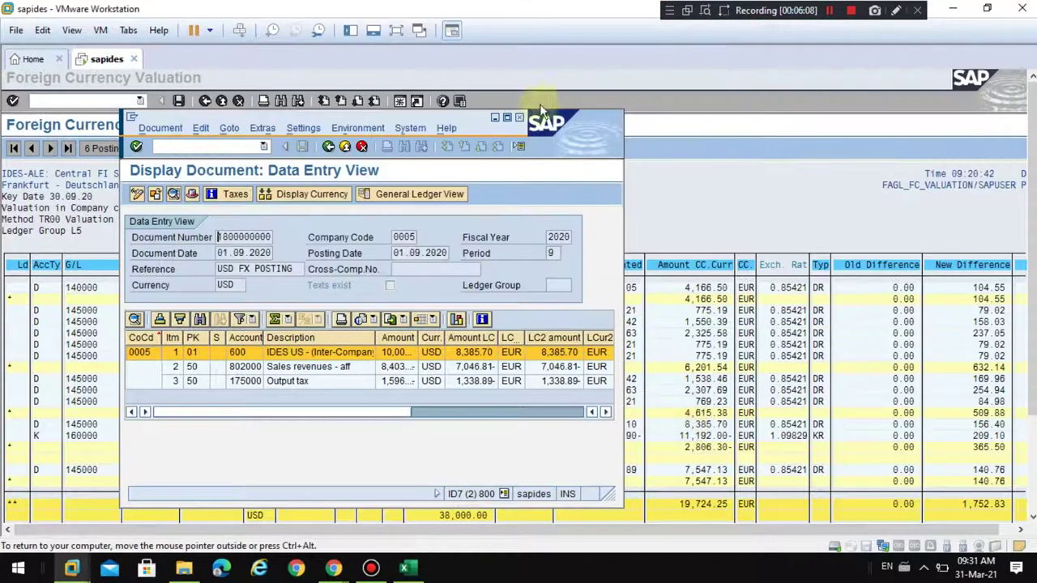
pyautogui.click(519, 117)
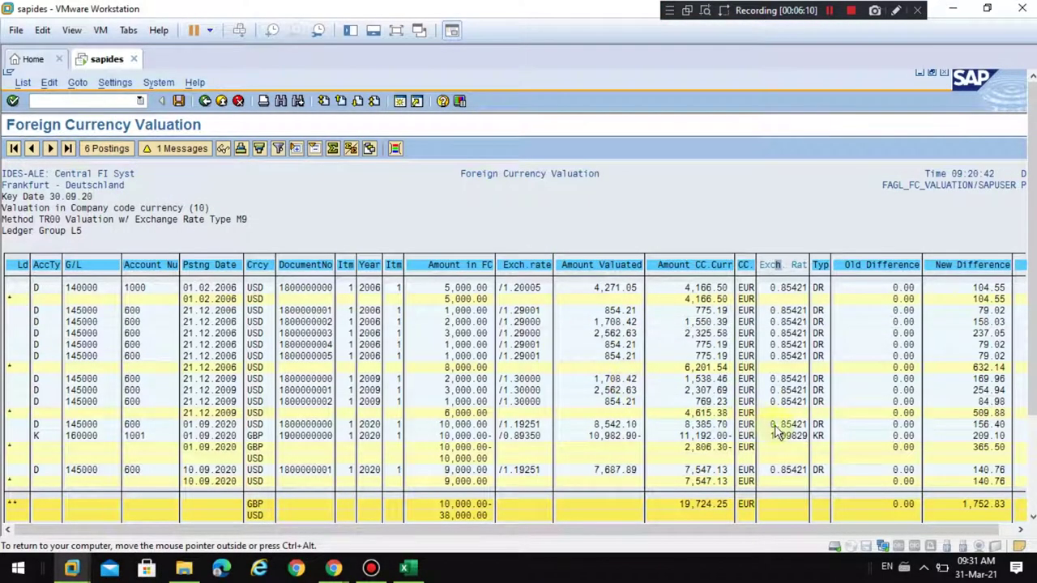
# Step: Bring the Excel rates to the front and draw a red arrow from the 30.09.2020 USD closing rate to the 01.09.2020 USD item's valuation rate in SAP
pyautogui.click(403, 568)
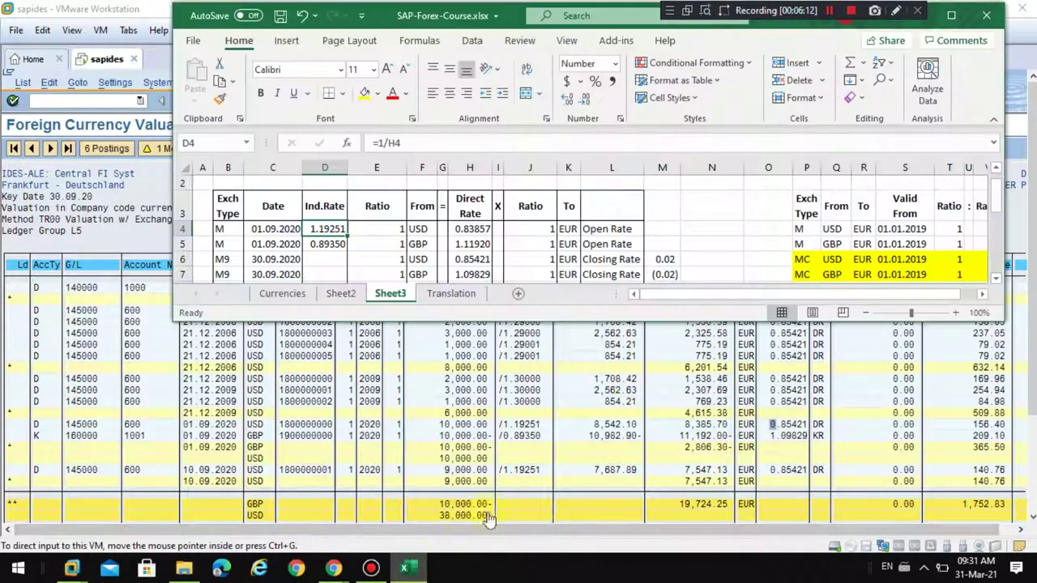
pyautogui.click(895, 10)
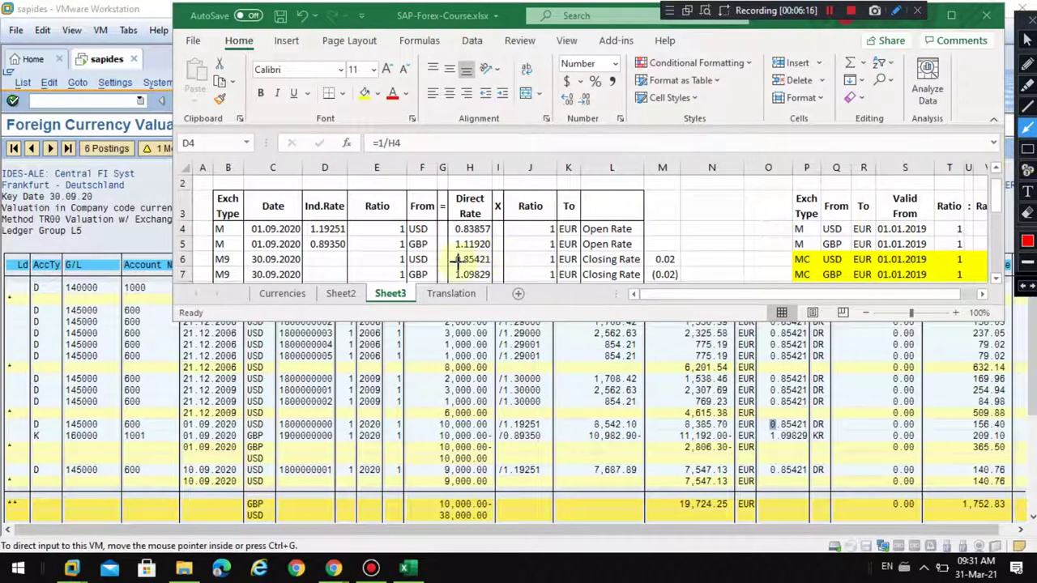
pyautogui.moveTo(459, 259); pyautogui.dragTo(518, 292)
pyautogui.moveTo(597, 326); pyautogui.dragTo(785, 420)
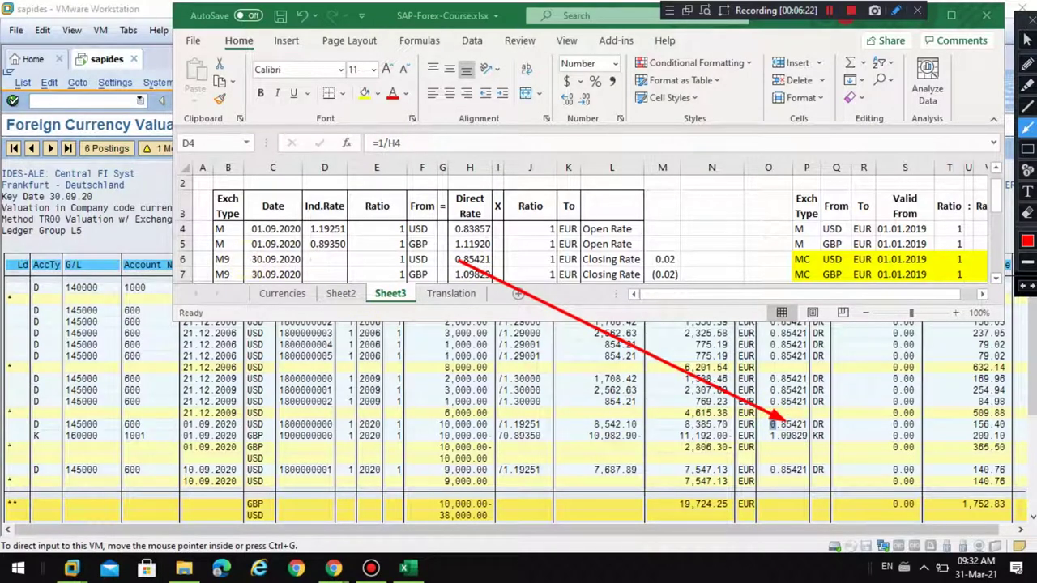
# Step: Frame the two M9 closing rate rows in Excel and draw a red arrow from the GBP closing rate to the GBP item's valuation rate in SAP
pyautogui.click(1027, 149)
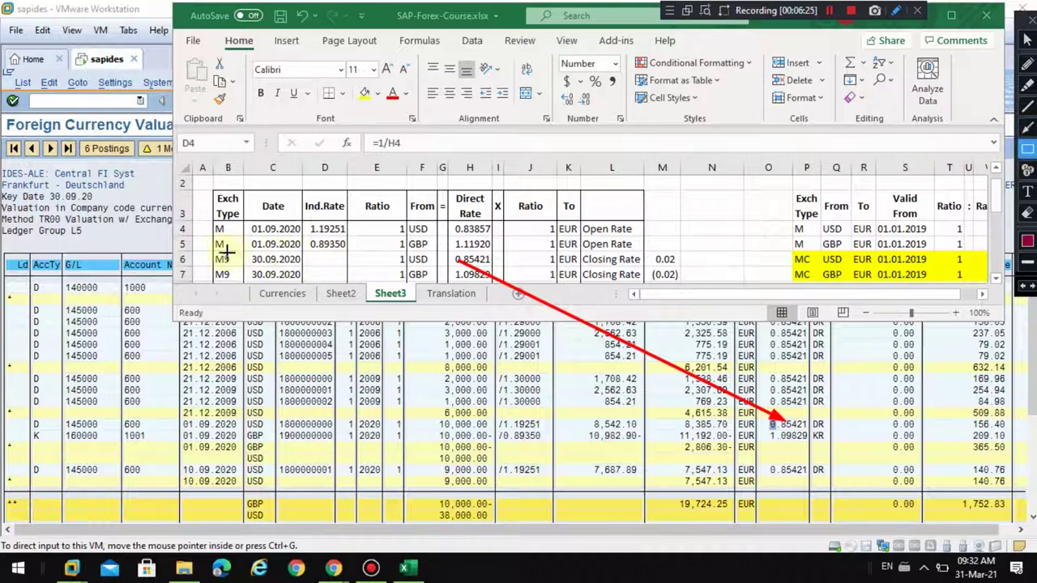
pyautogui.moveTo(209, 252)
pyautogui.mouseDown()
pyautogui.moveTo(516, 294)
pyautogui.moveTo(650, 295)
pyautogui.moveTo(679, 284)
pyautogui.mouseUp()
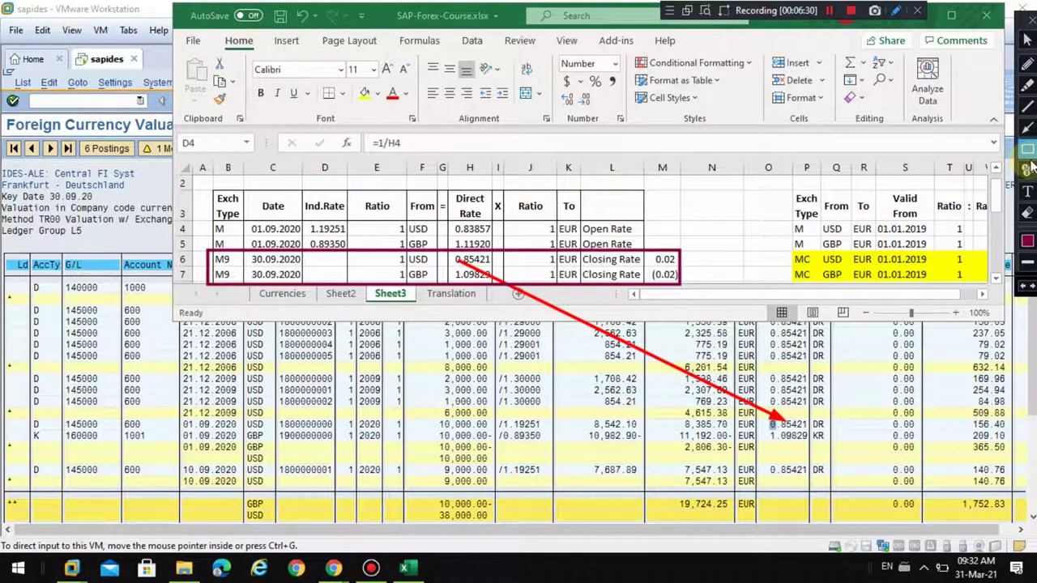
pyautogui.click(1028, 128)
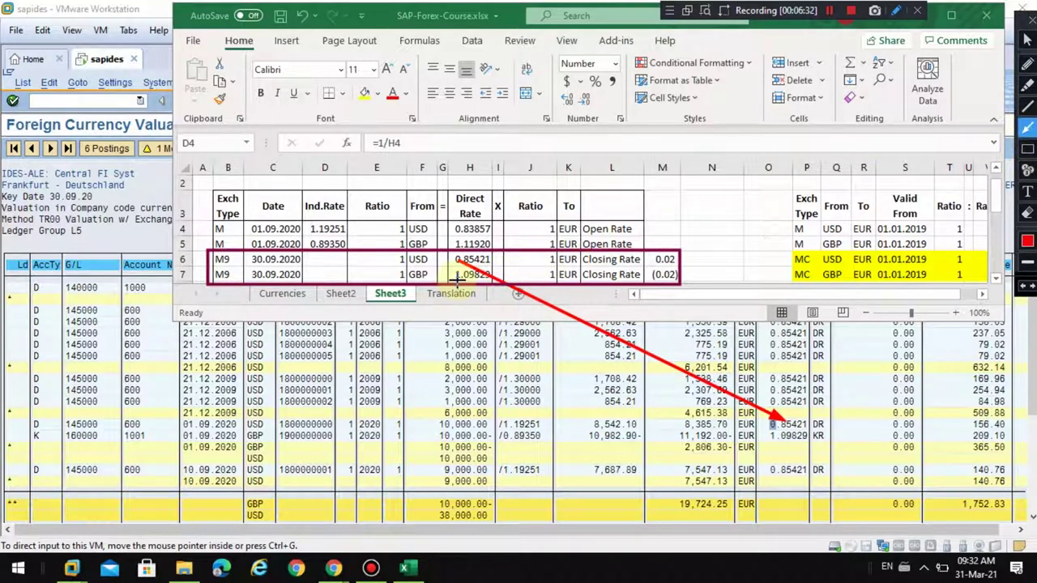
pyautogui.moveTo(462, 280)
pyautogui.mouseDown()
pyautogui.moveTo(676, 425)
pyautogui.moveTo(767, 439)
pyautogui.mouseUp()
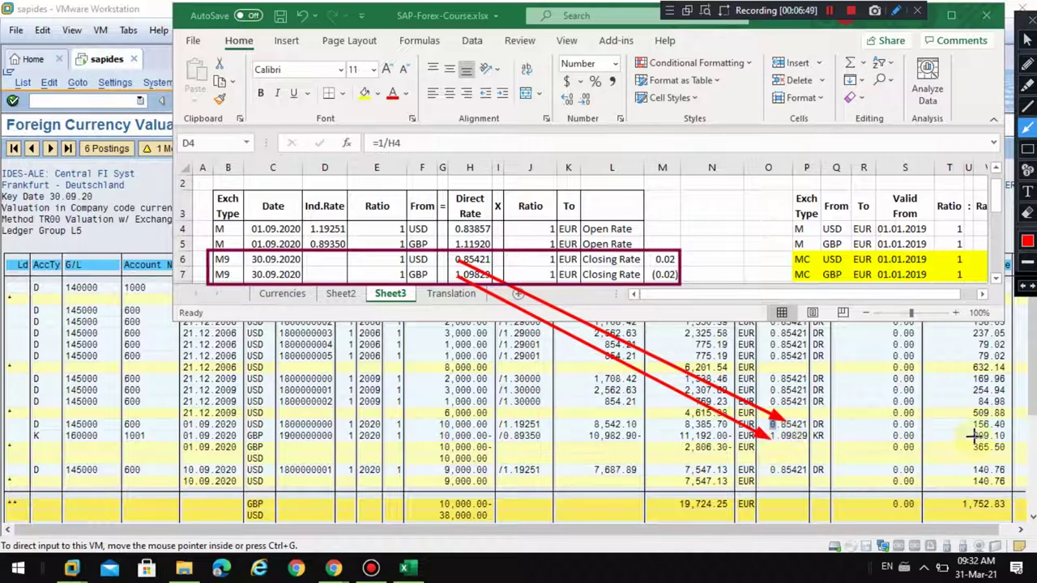
# Step: Frame the old and new differences of the September 2020 items in the valuation list, and clear all on-screen annotations
pyautogui.click(1028, 149)
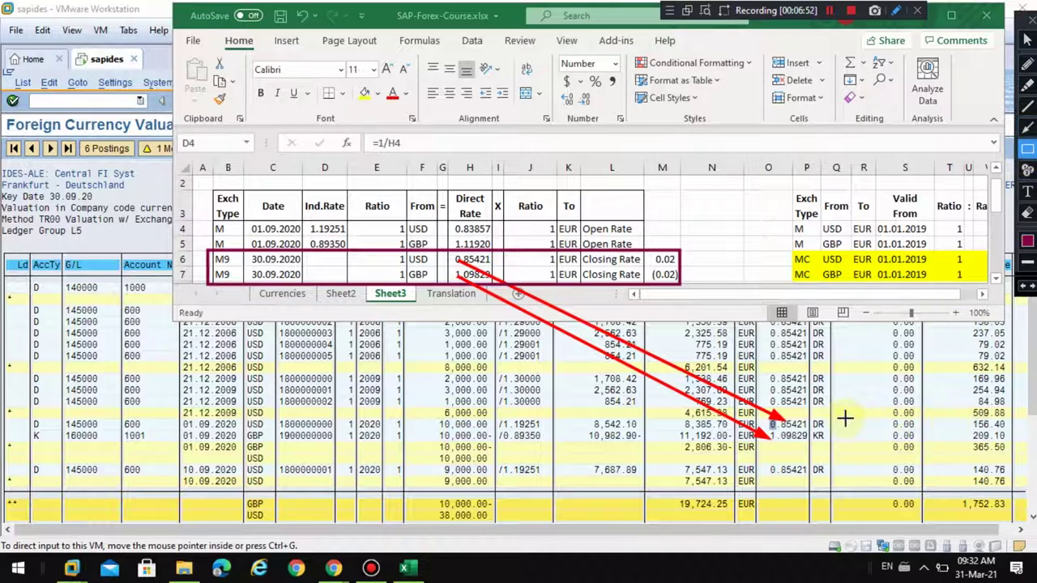
pyautogui.moveTo(843, 417)
pyautogui.mouseDown()
pyautogui.moveTo(1004, 446)
pyautogui.moveTo(1013, 491)
pyautogui.mouseUp()
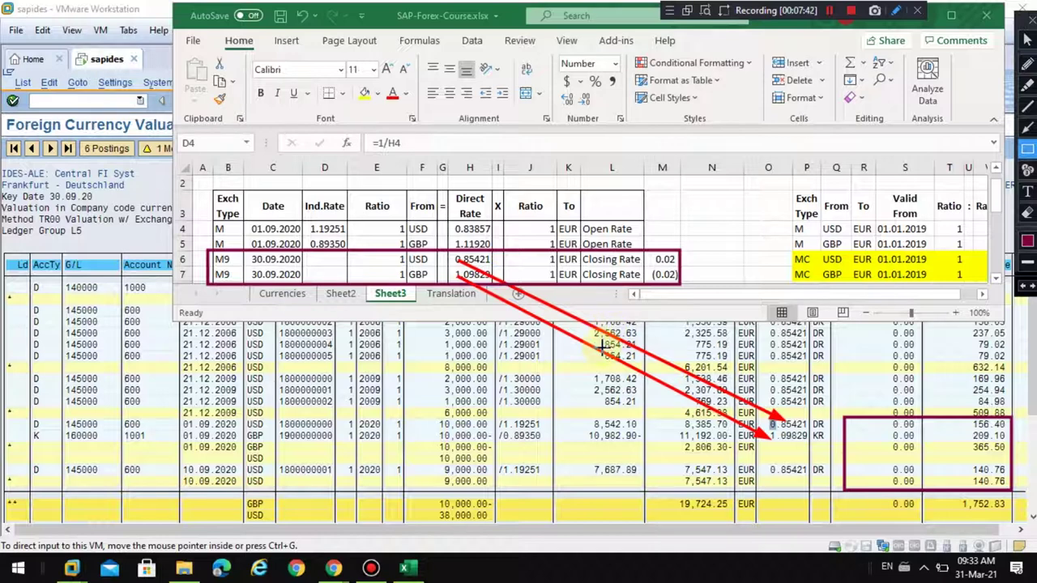
pyautogui.press('Escape')
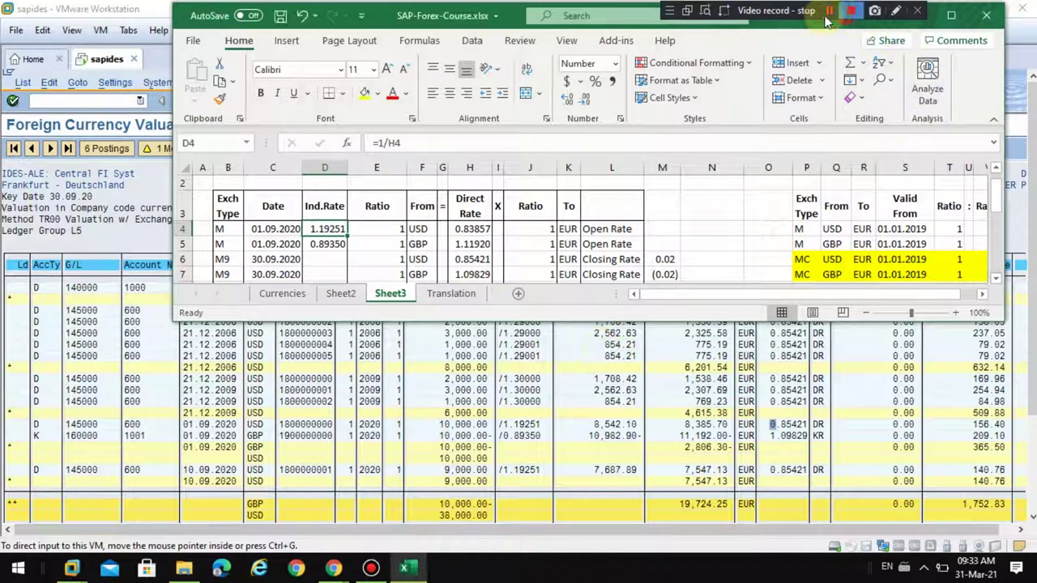